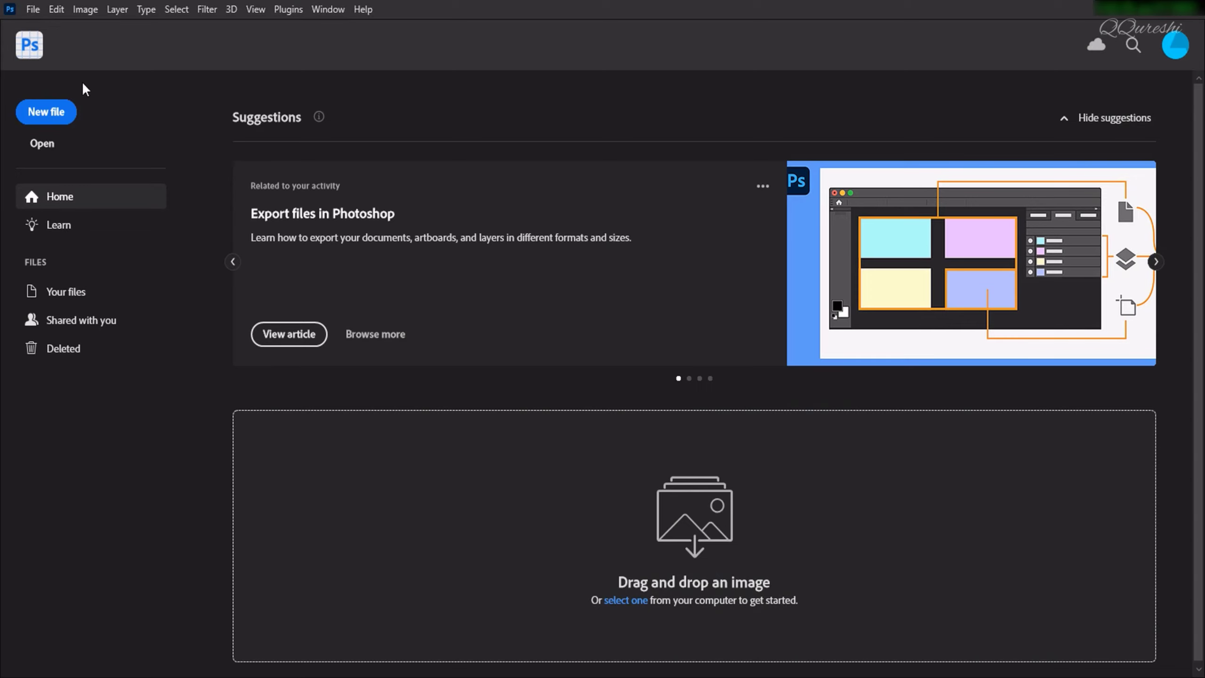
Create a new 900 x 900 px RGB document at 300 pixels/inch with a custom black (000000) background.
left_click(32, 9)
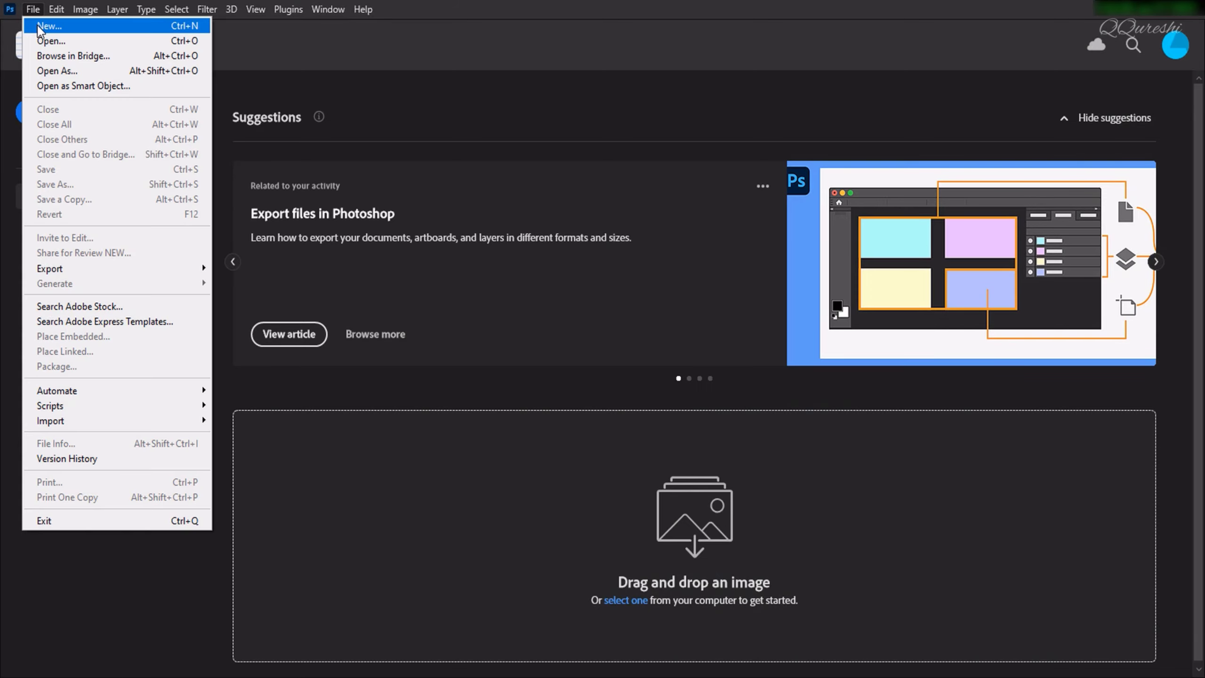
left_click(40, 26)
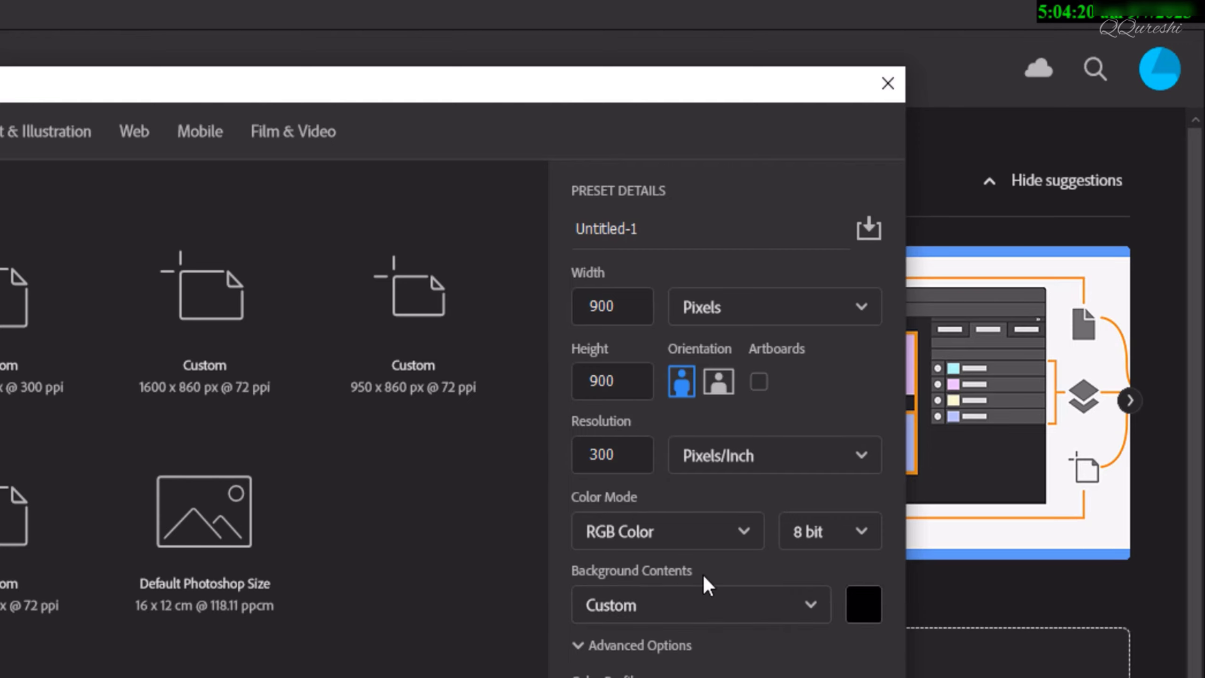
left_click(862, 605)
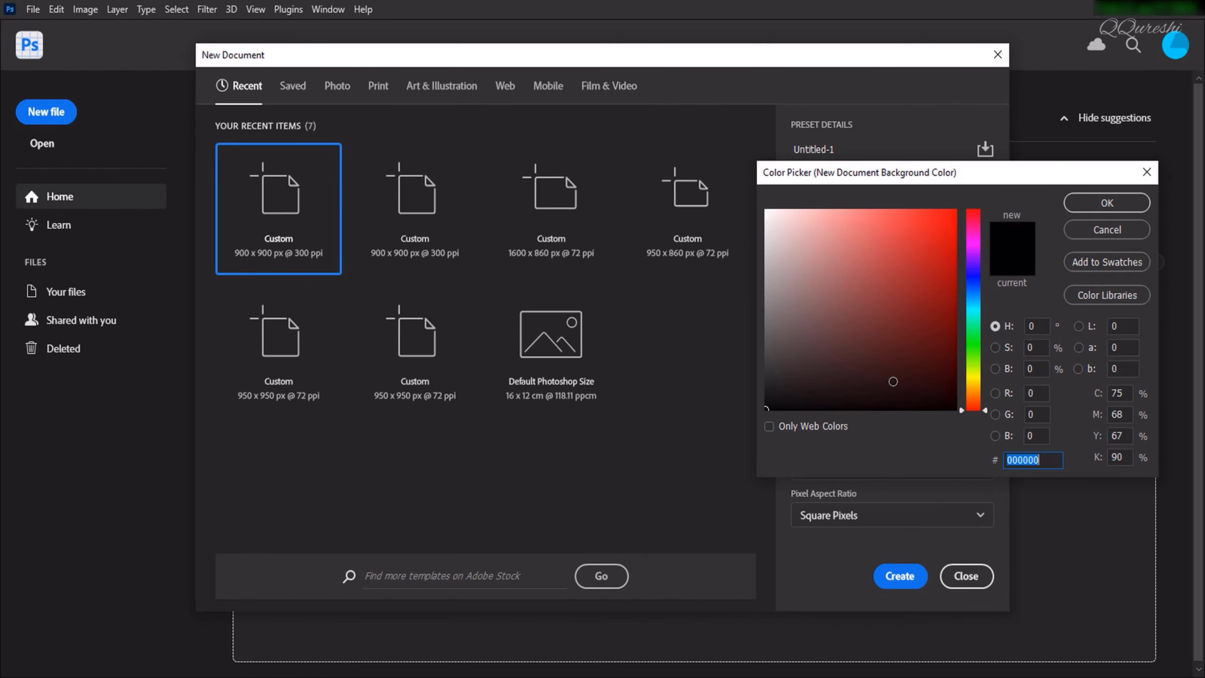
left_click_drag(893, 381, 982, 426)
left_click(1080, 203)
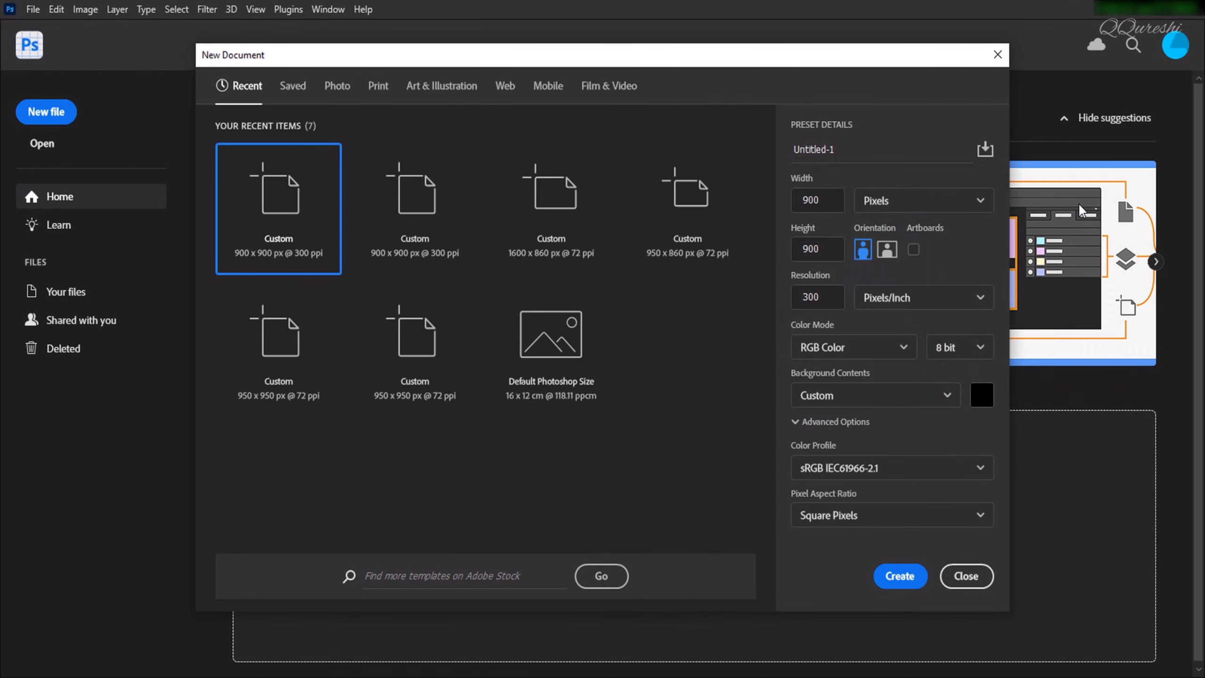
left_click(904, 575)
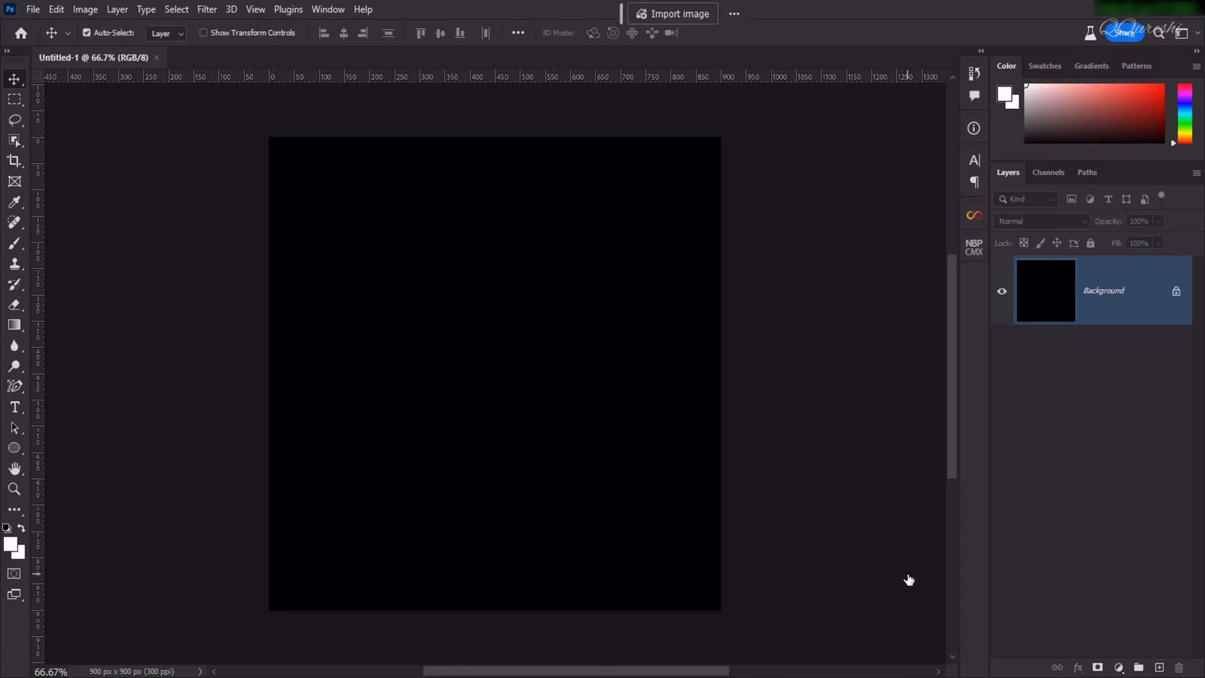
Add the white horizontal text "FLAME" in Arial Bold near the middle of the canvas.
left_click(15, 408)
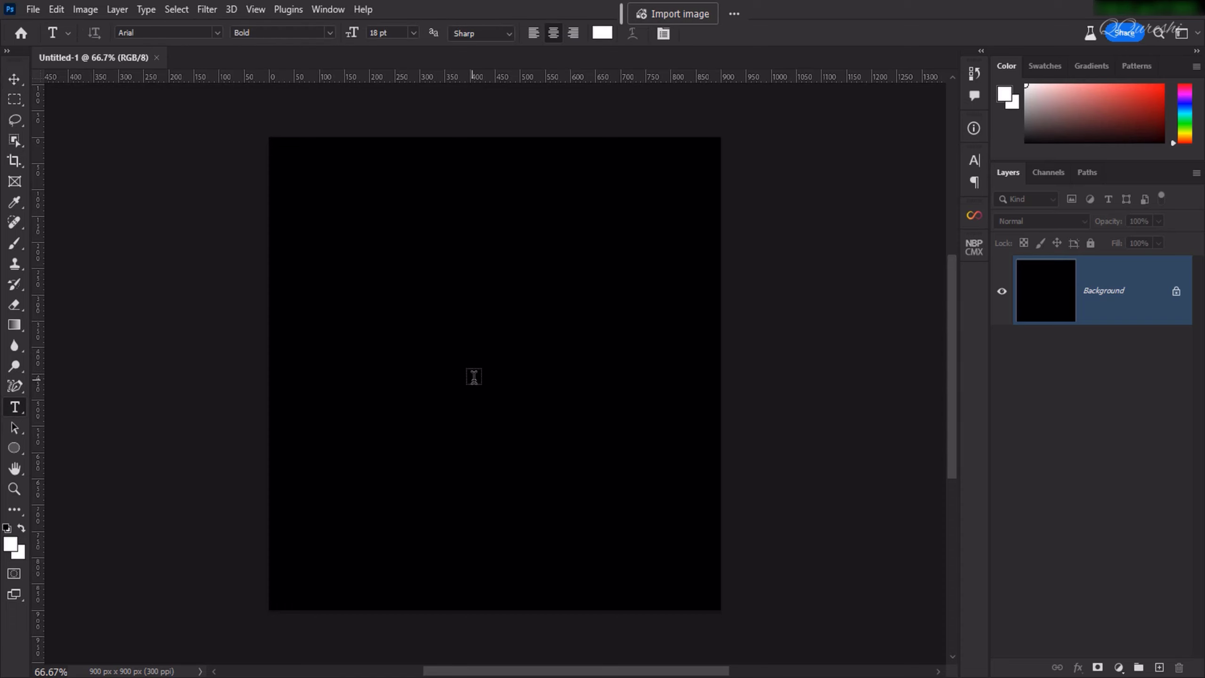
left_click(476, 376)
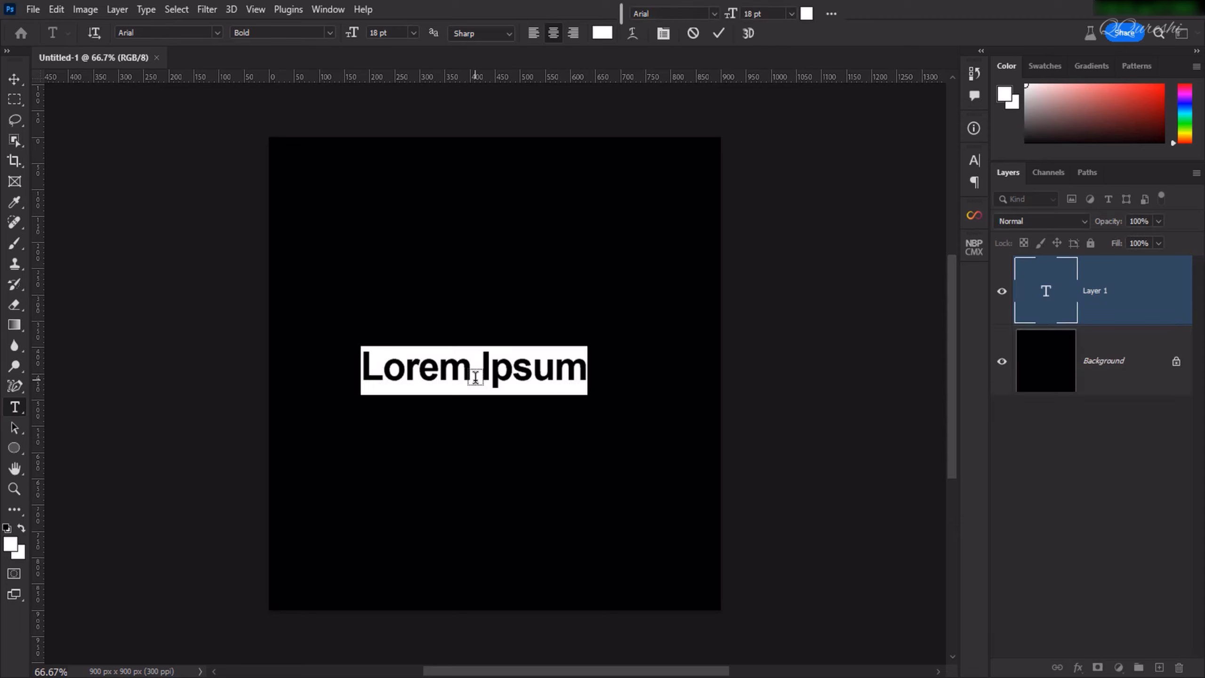
type("FLAME")
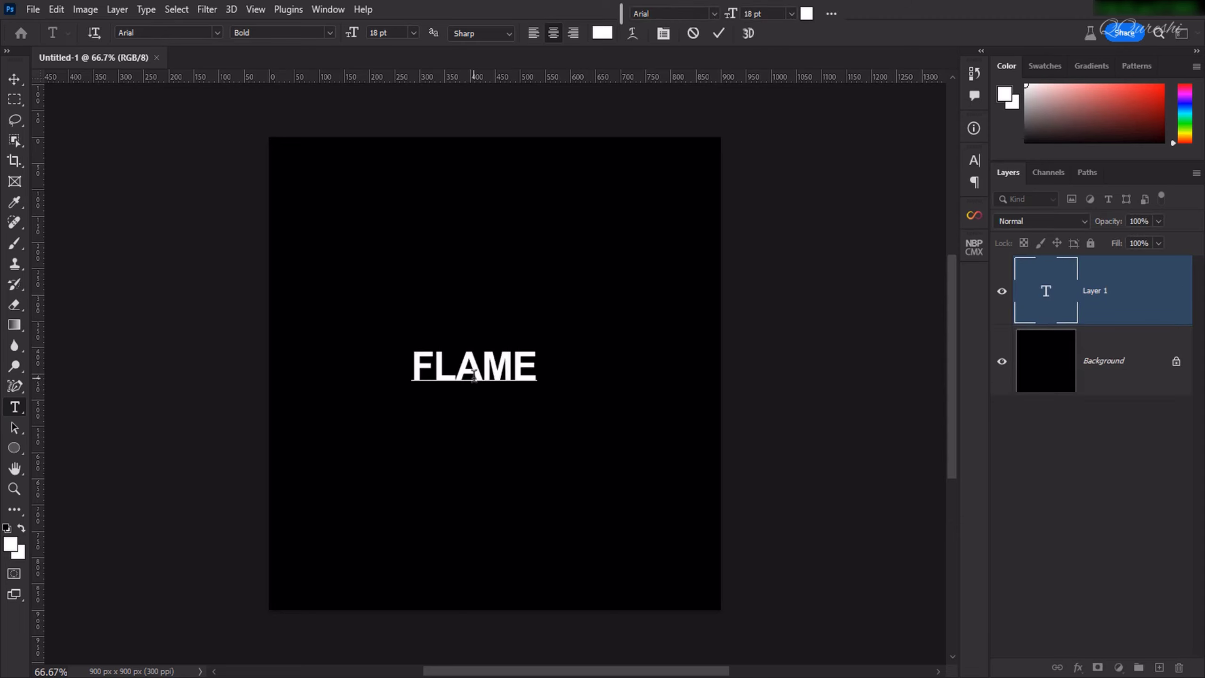
left_click(719, 33)
Set the FLAME text size to 48 pt and move the text to the centre of the canvas.
left_click(414, 32)
left_click(393, 209)
key("v")
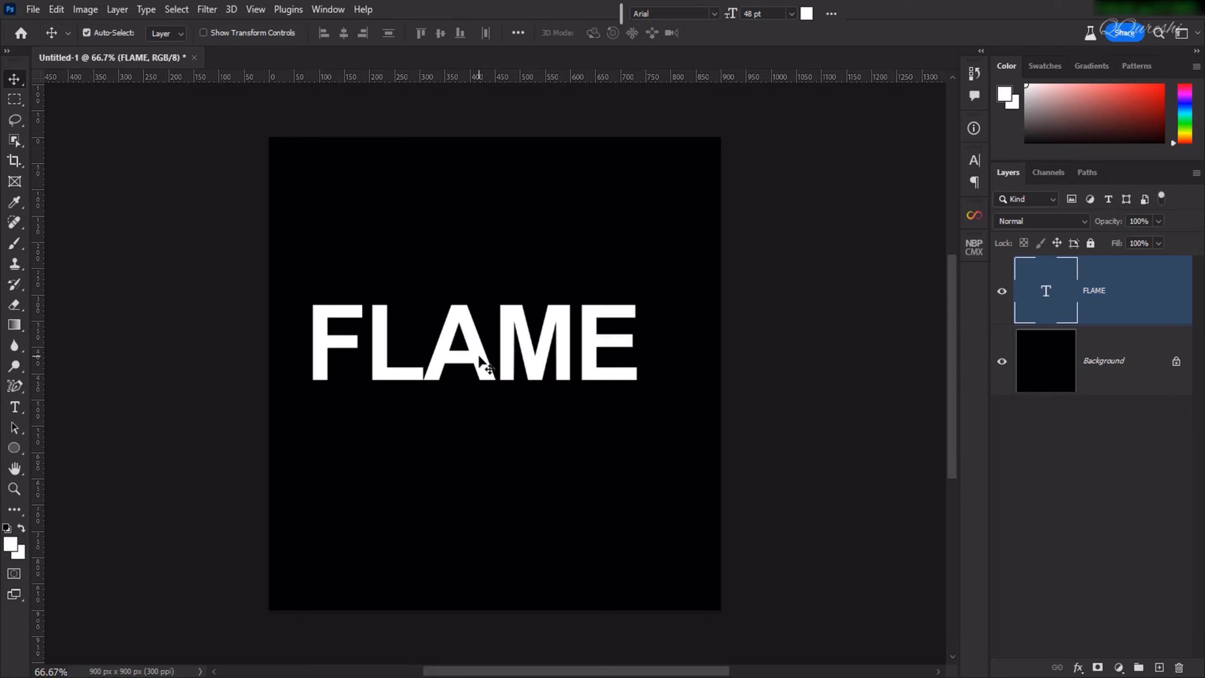
left_click_drag(488, 374, 493, 387)
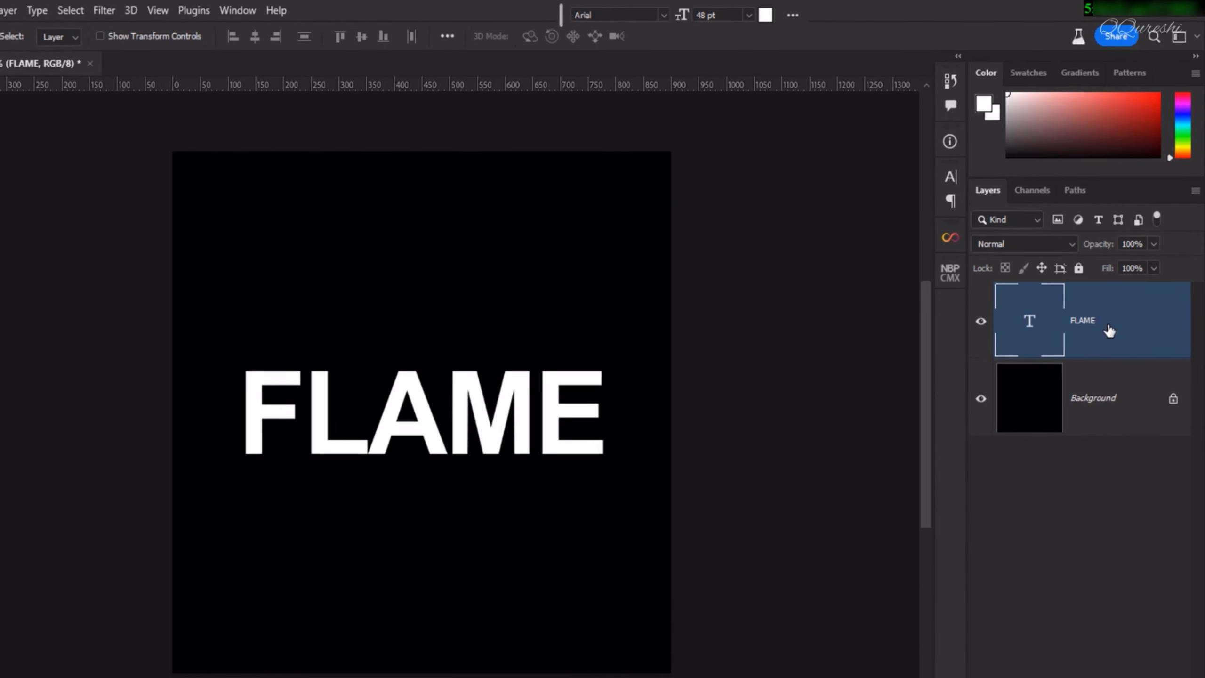
Rasterize the FLAME type layer and rotate it 90° clockwise.
right_click(1128, 304)
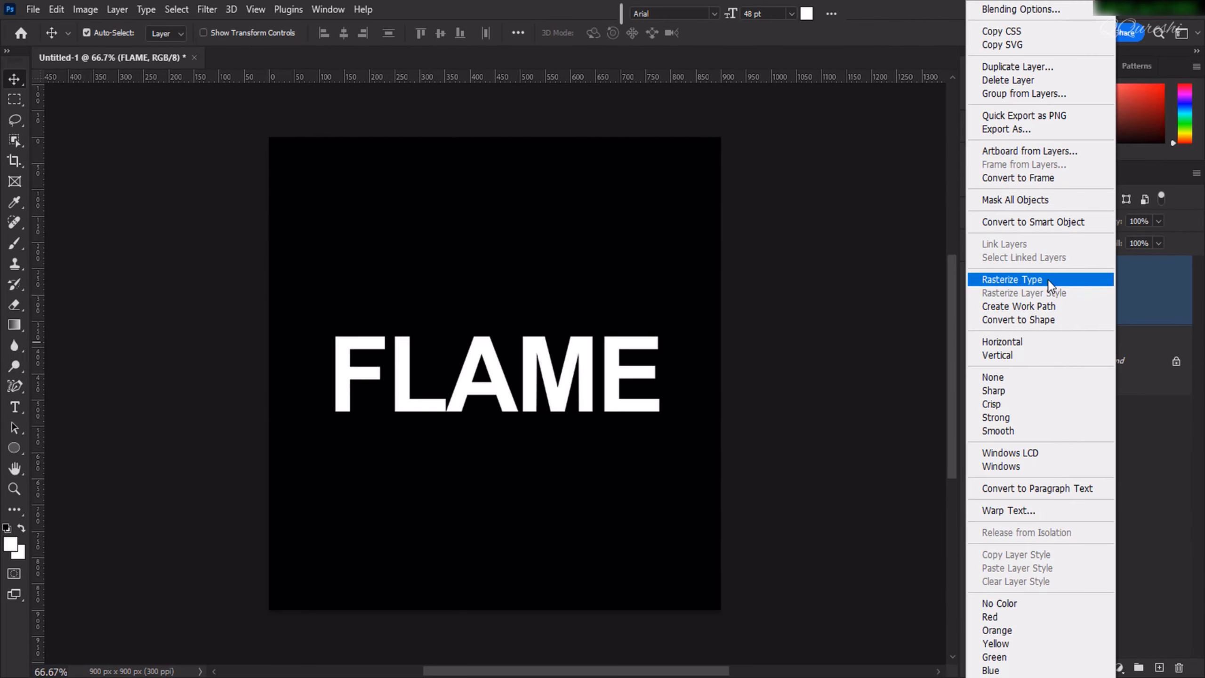
left_click(1048, 278)
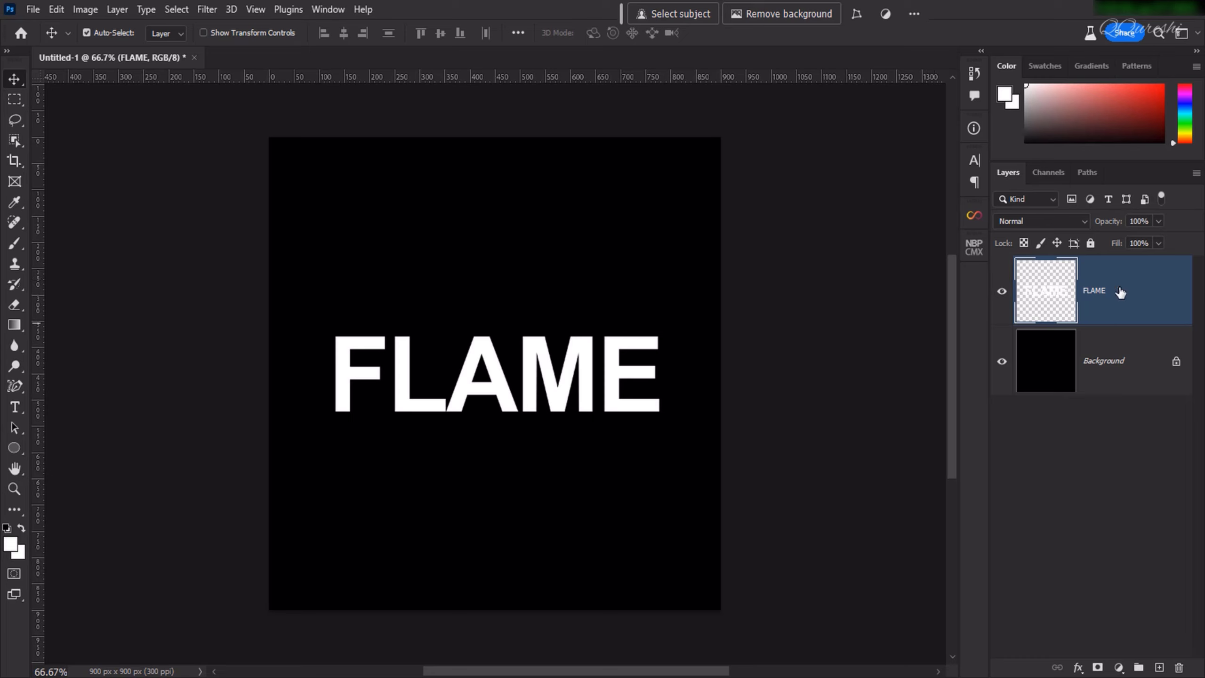
left_click(207, 11)
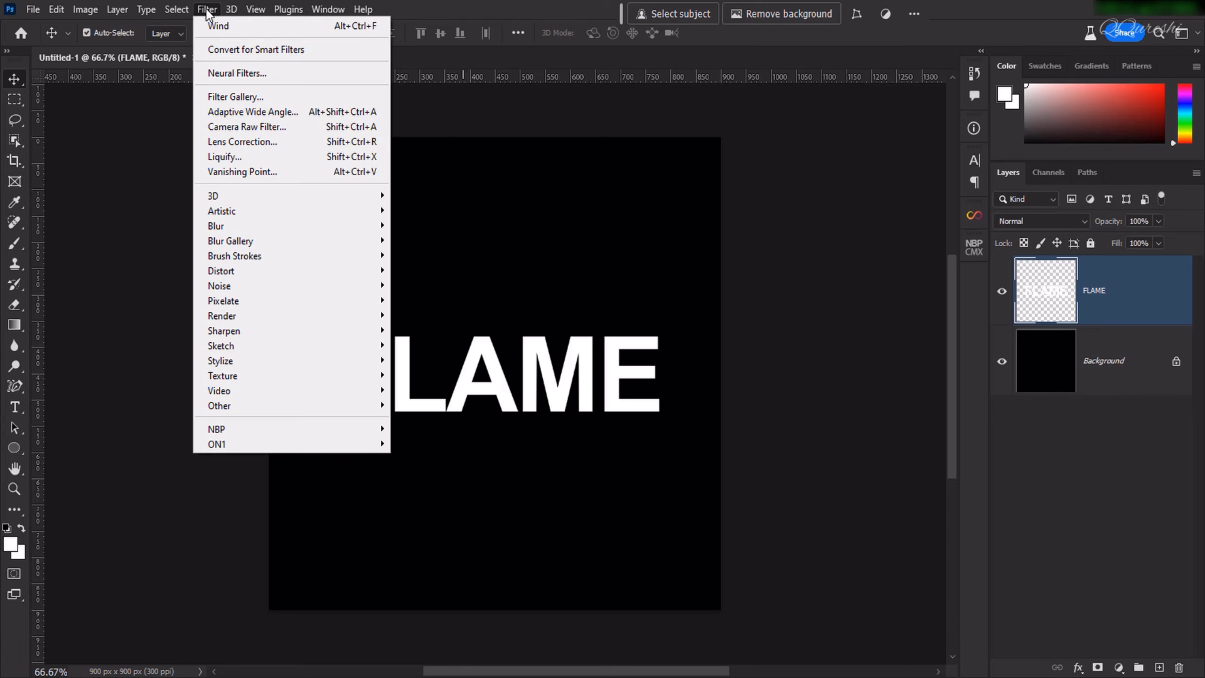
left_click(447, 58)
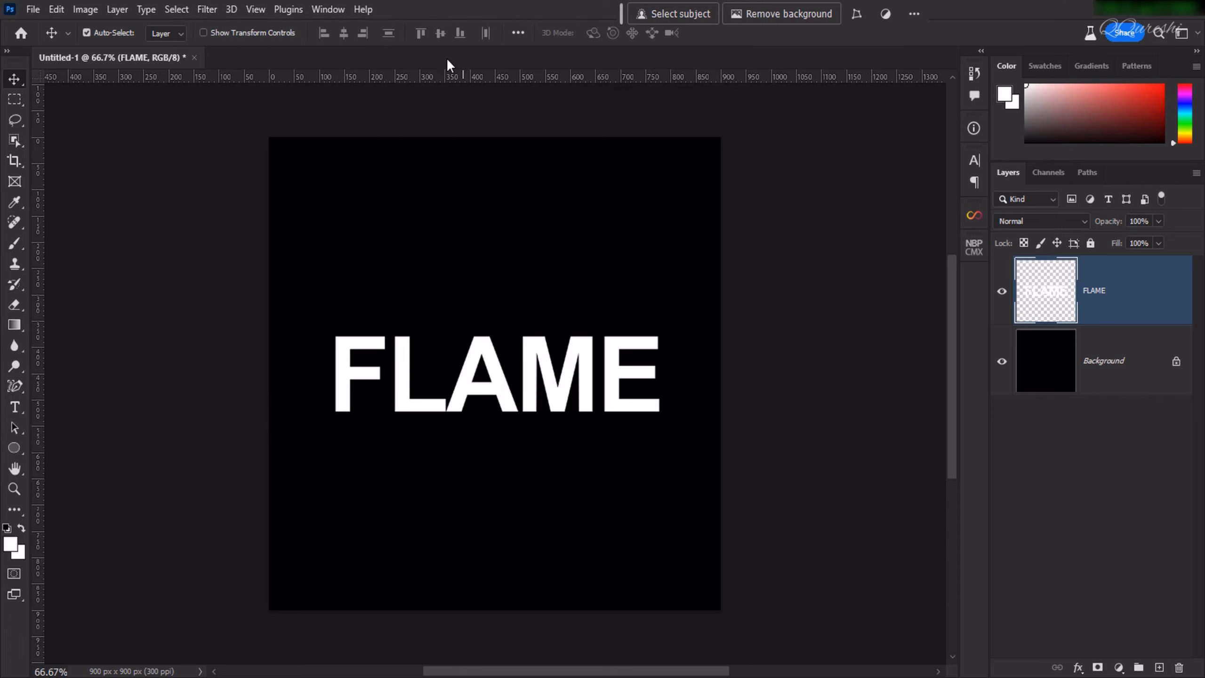
left_click(59, 8)
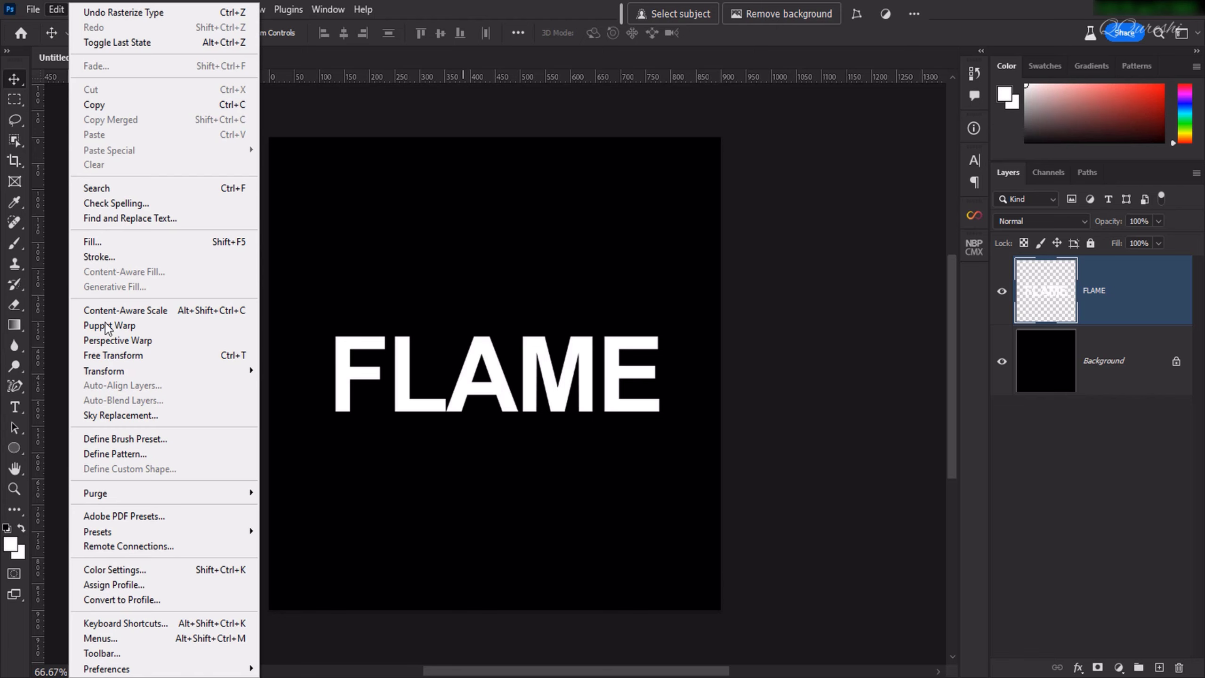
mouse_move(126, 369)
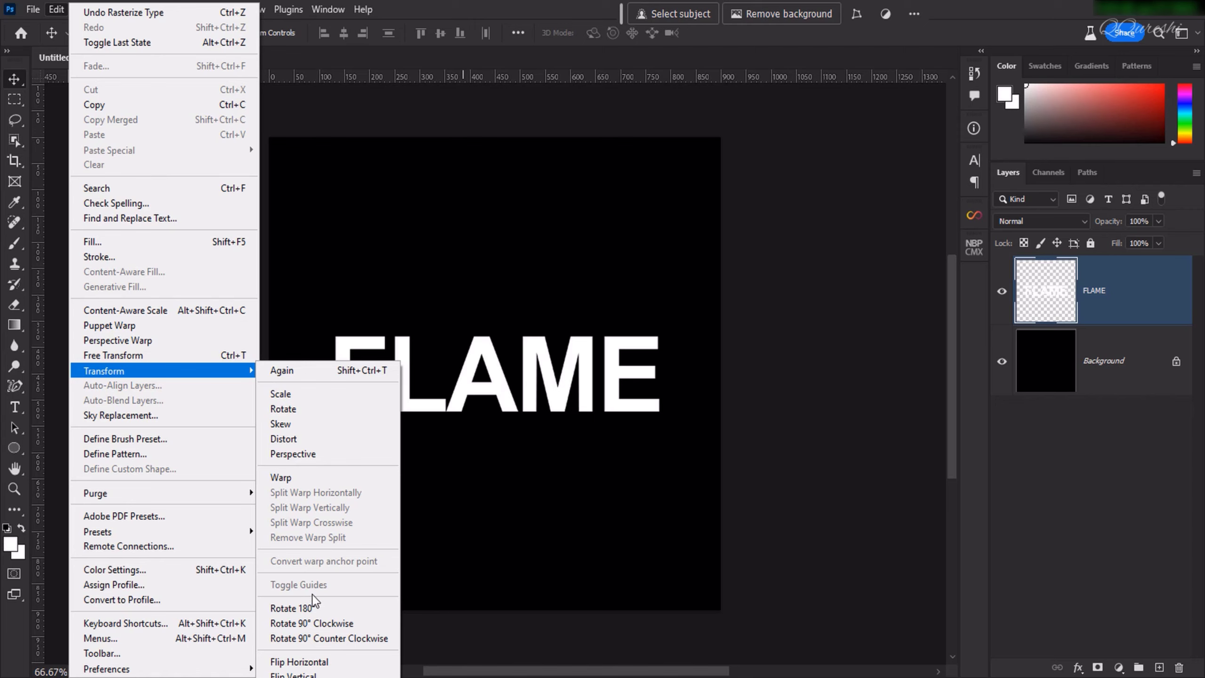
left_click(312, 622)
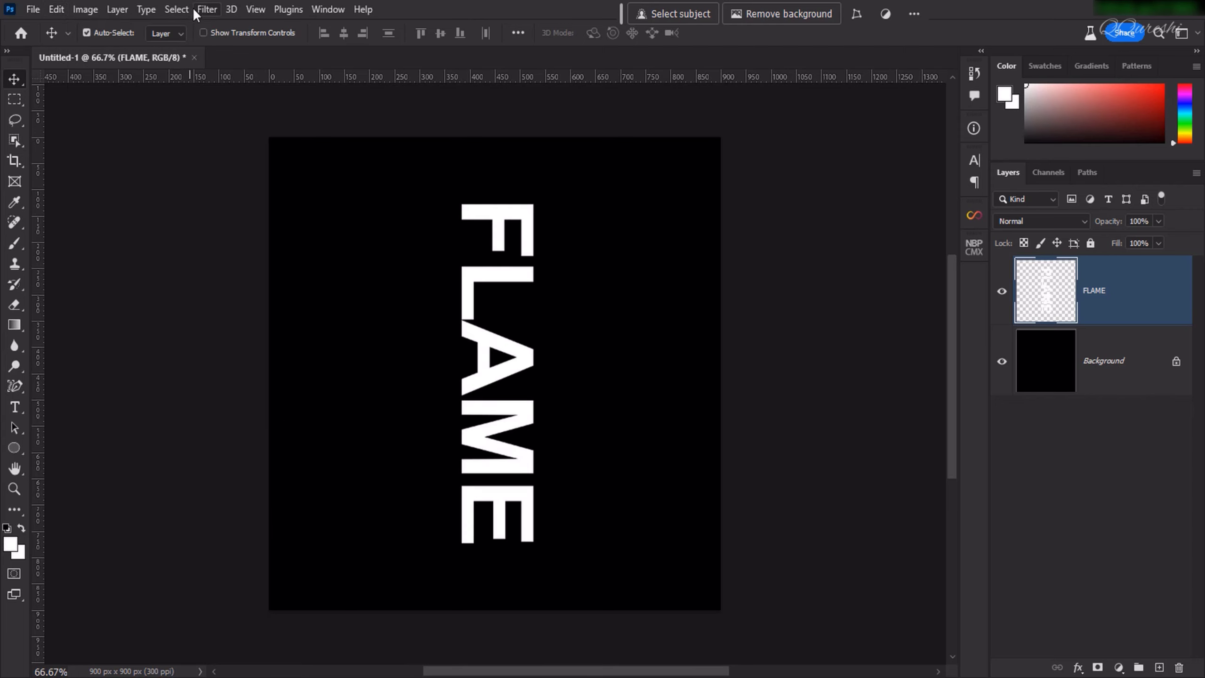
Apply the Wind filter to the FLAME layer with the Wind method and direction From the Left.
left_click(205, 10)
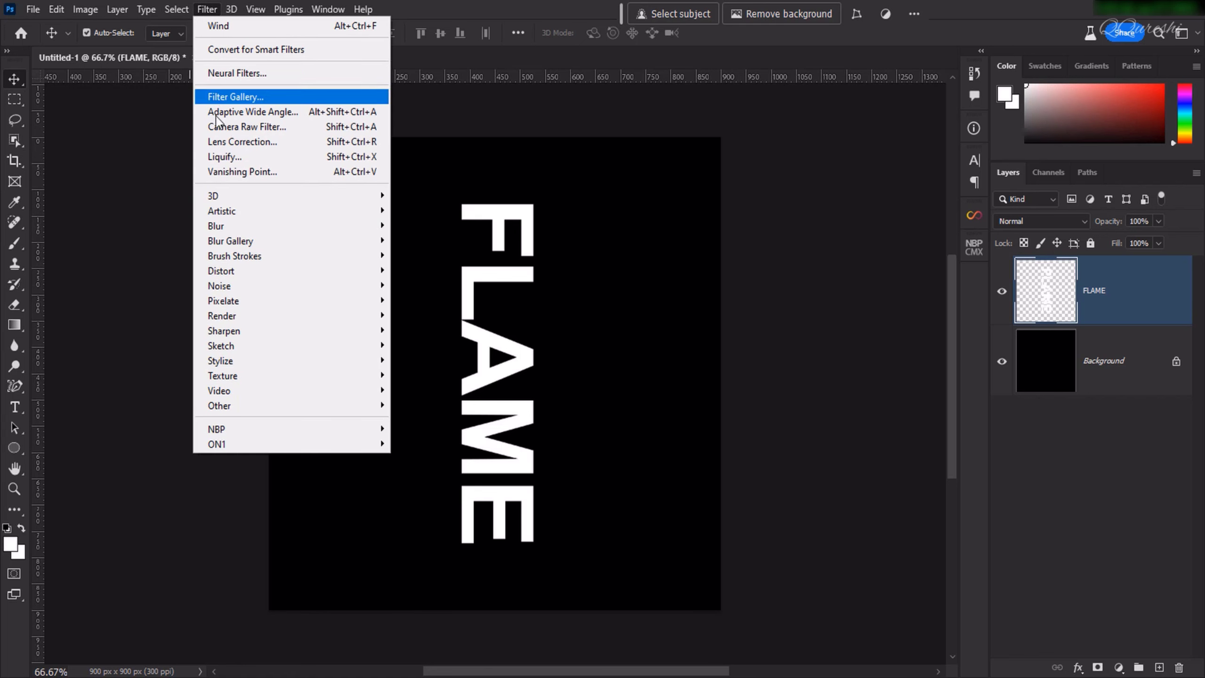
mouse_move(247, 365)
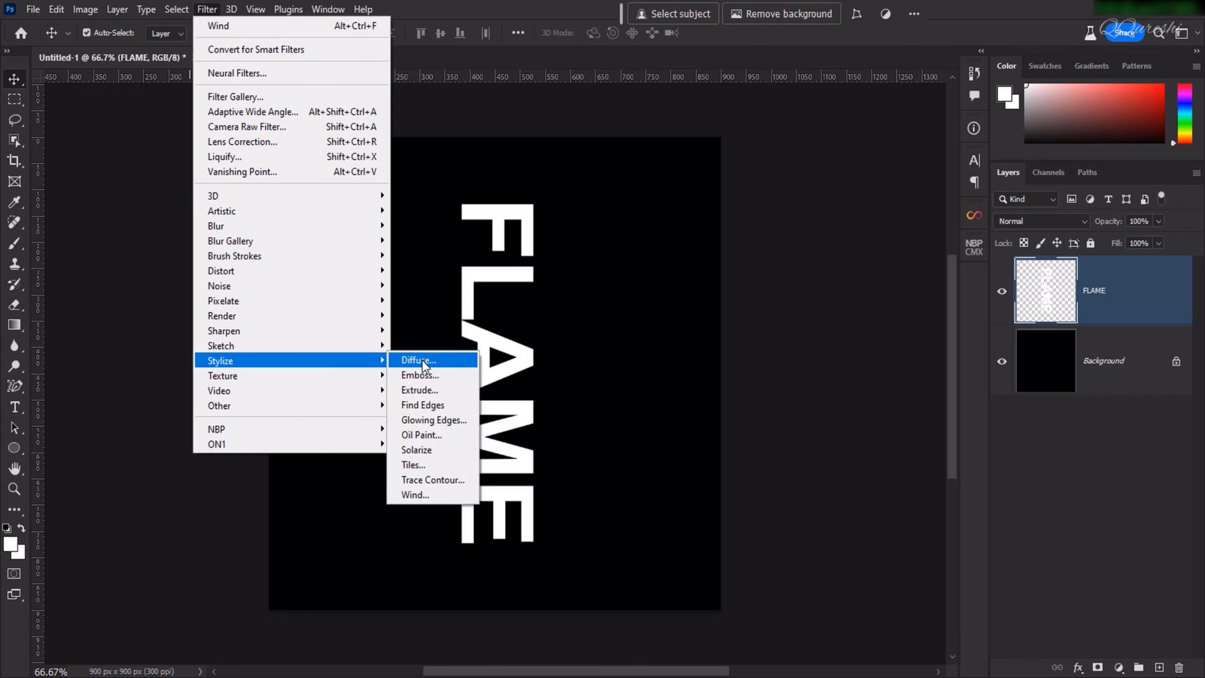
left_click(414, 495)
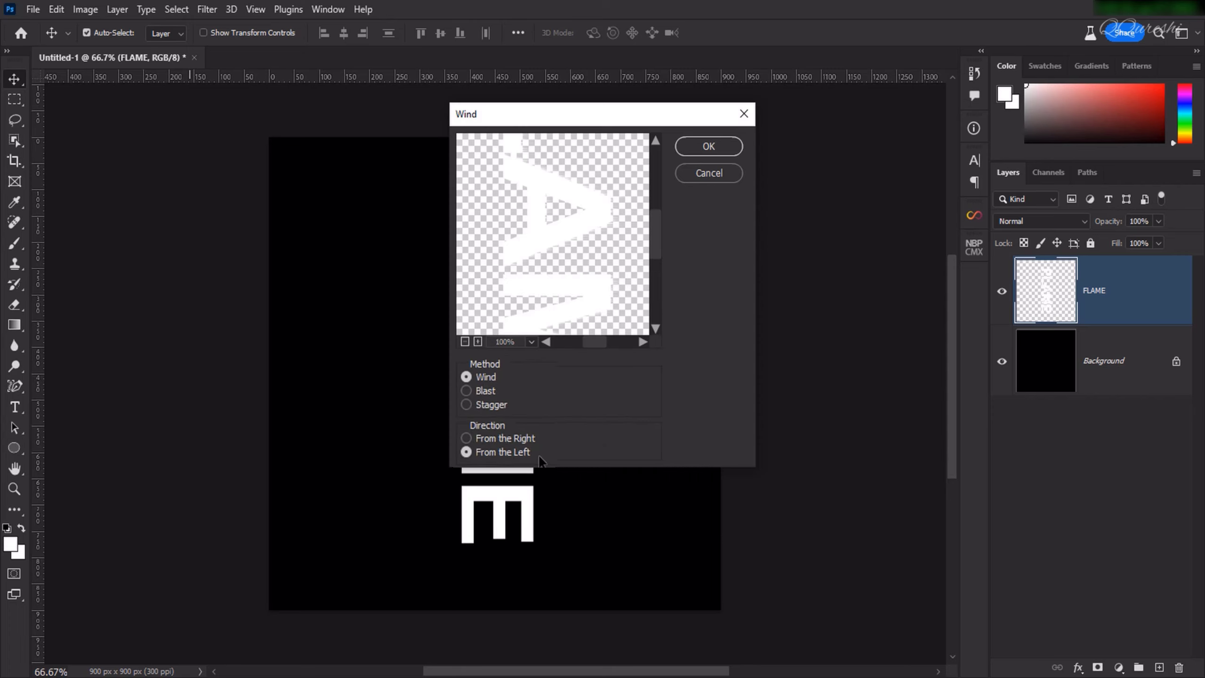
left_click(724, 145)
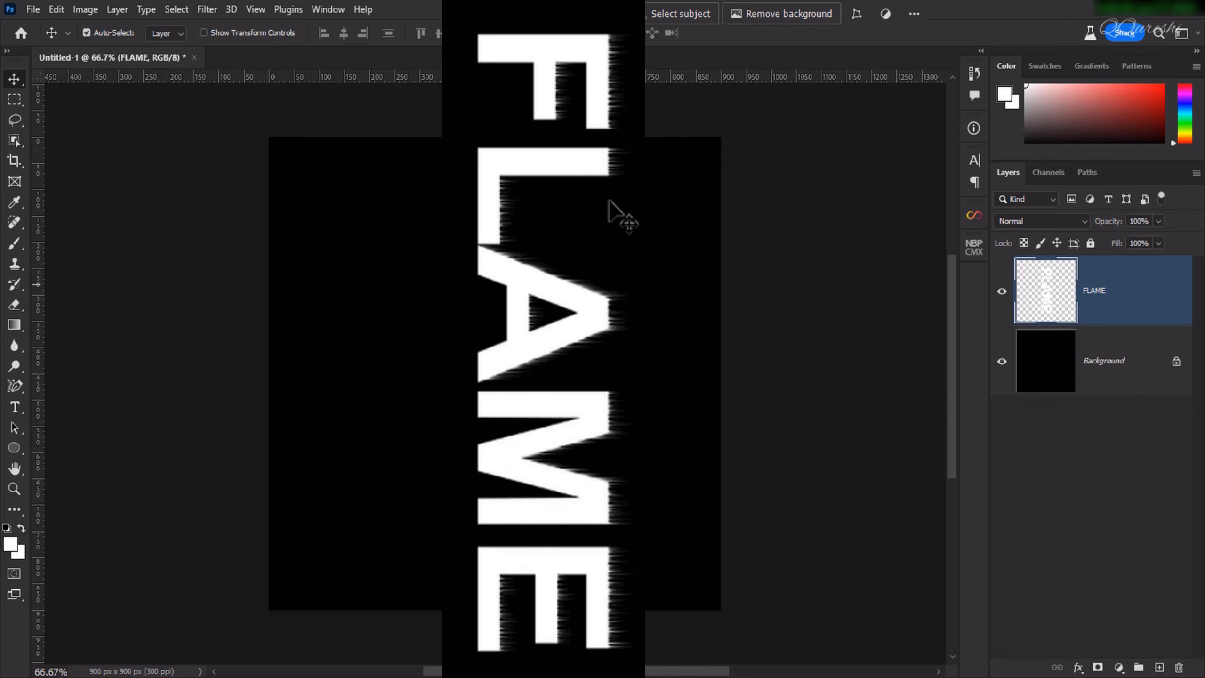
Repeat the Wind filter three more times on the FLAME layer to lengthen the streaks.
left_click(207, 11)
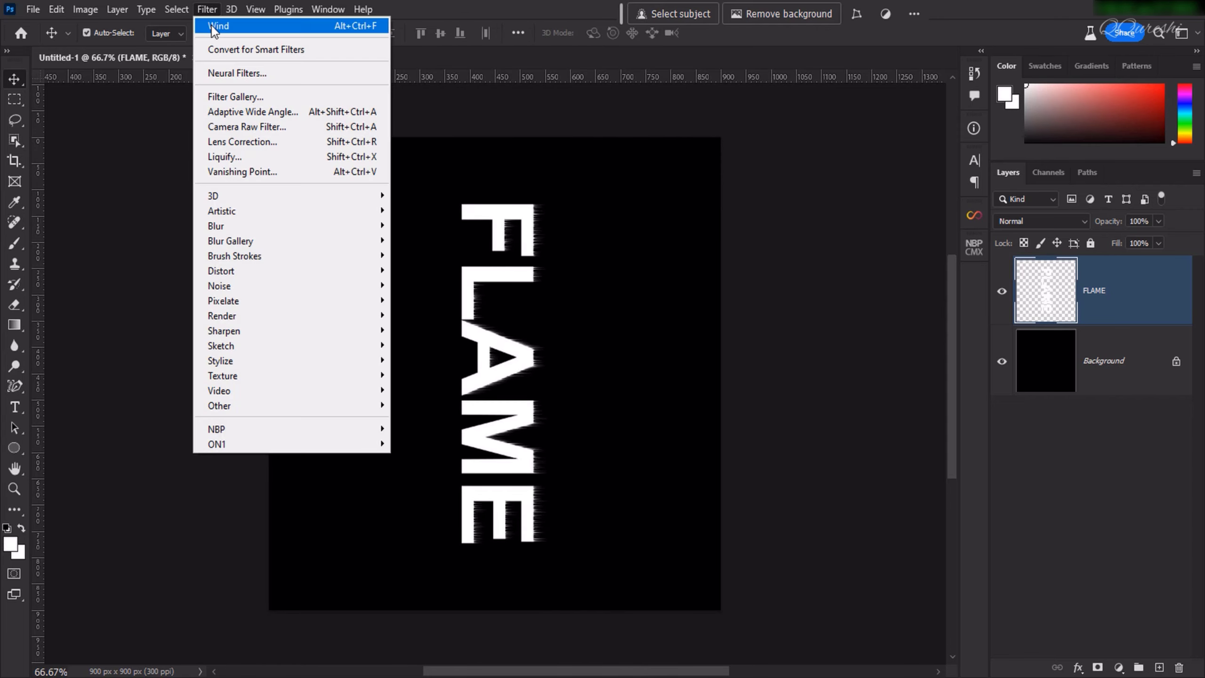
left_click(210, 25)
left_click(207, 10)
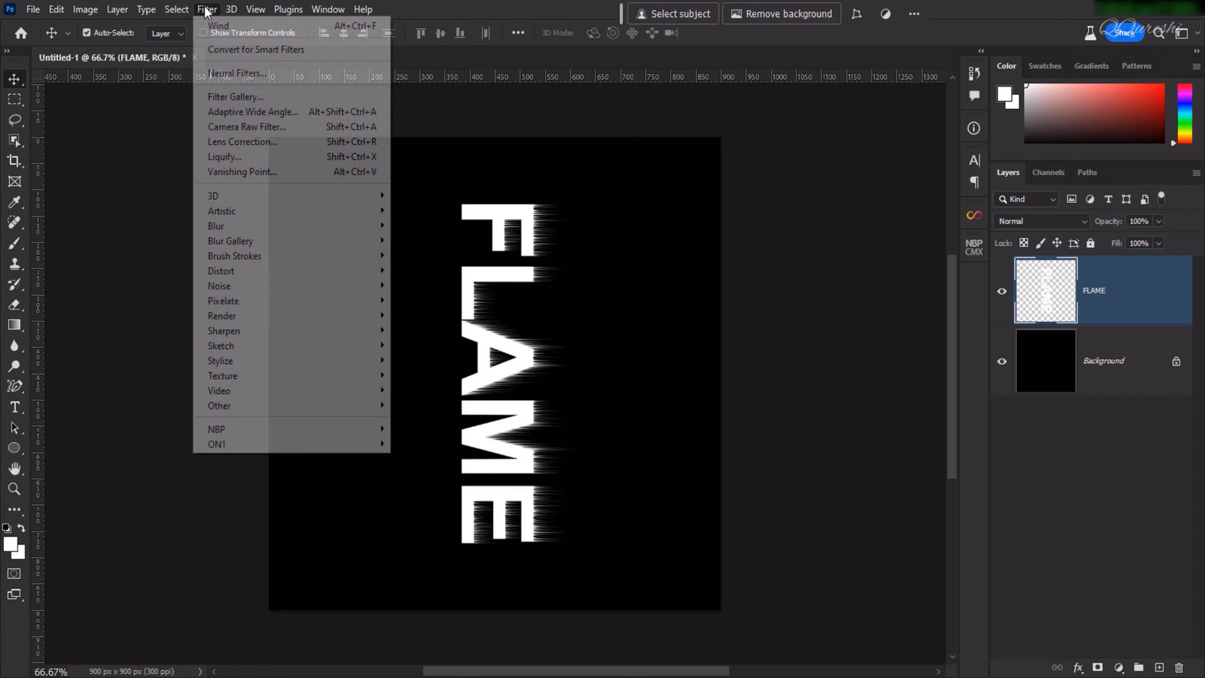
left_click(207, 24)
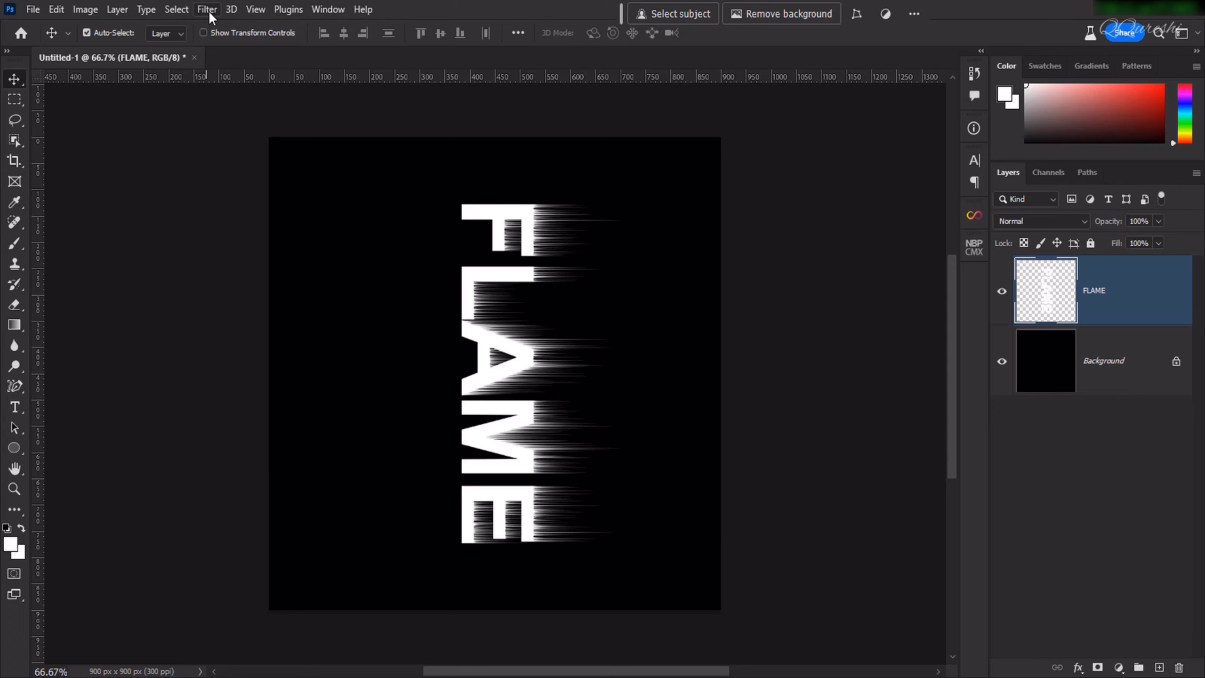
left_click(209, 10)
left_click(211, 21)
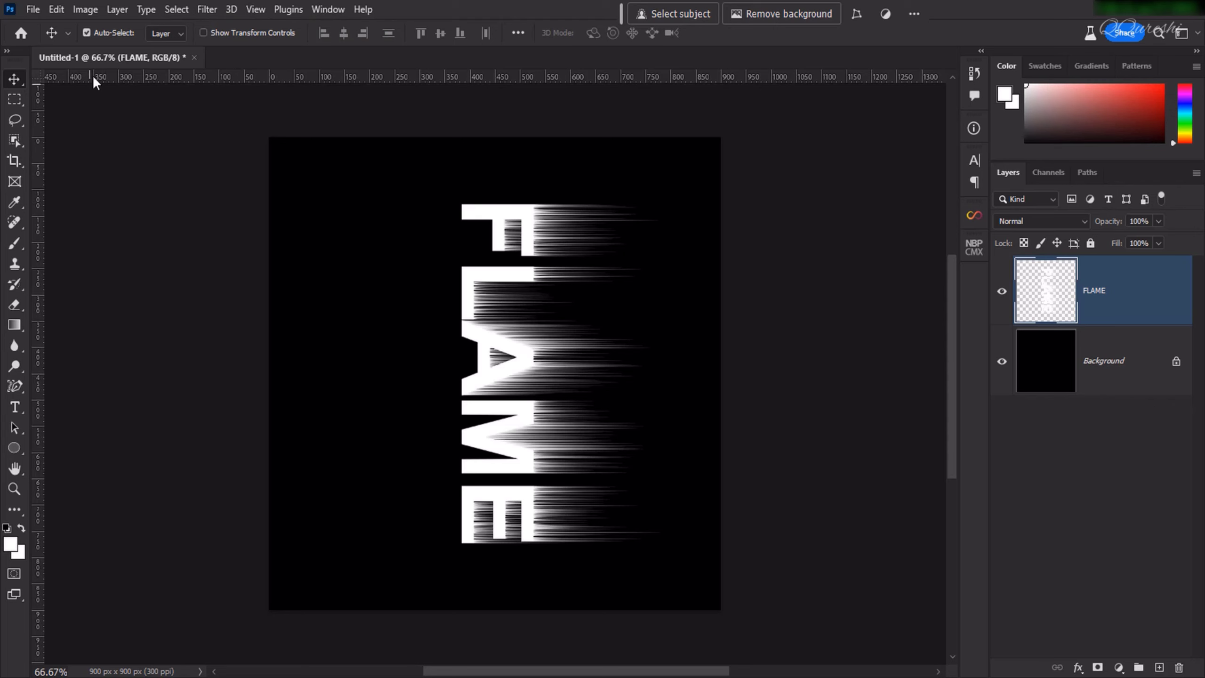
Rotate the streaked FLAME layer 90° counter clockwise.
left_click(56, 9)
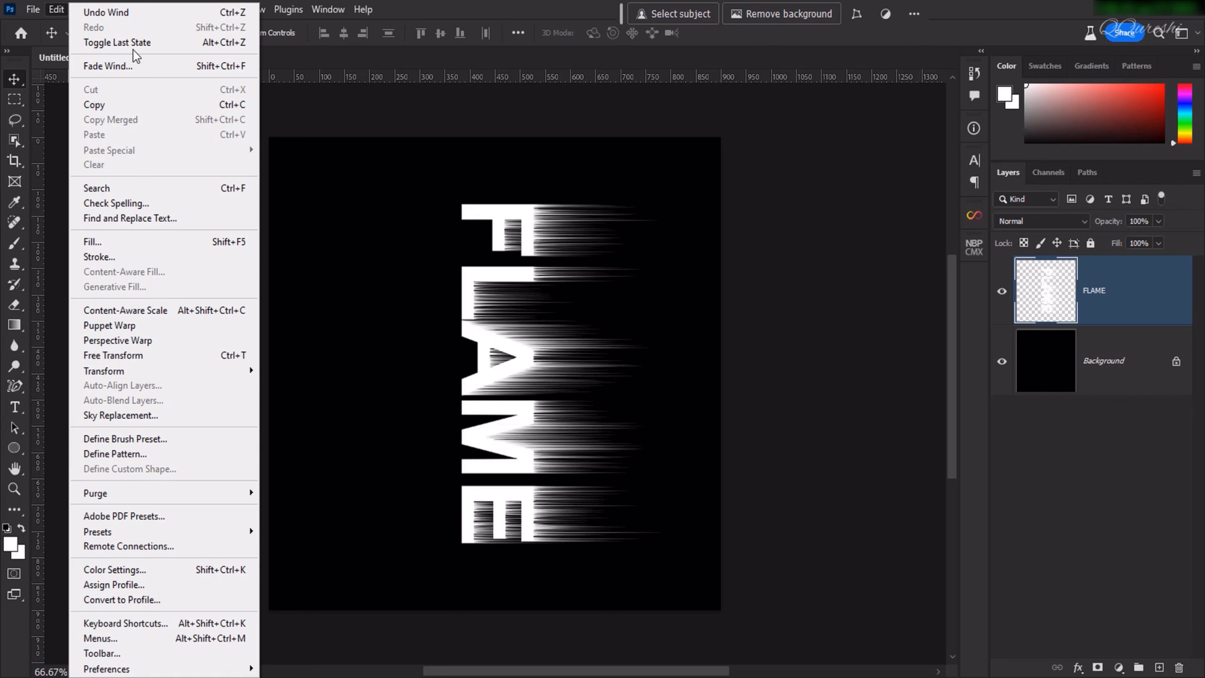
mouse_move(209, 370)
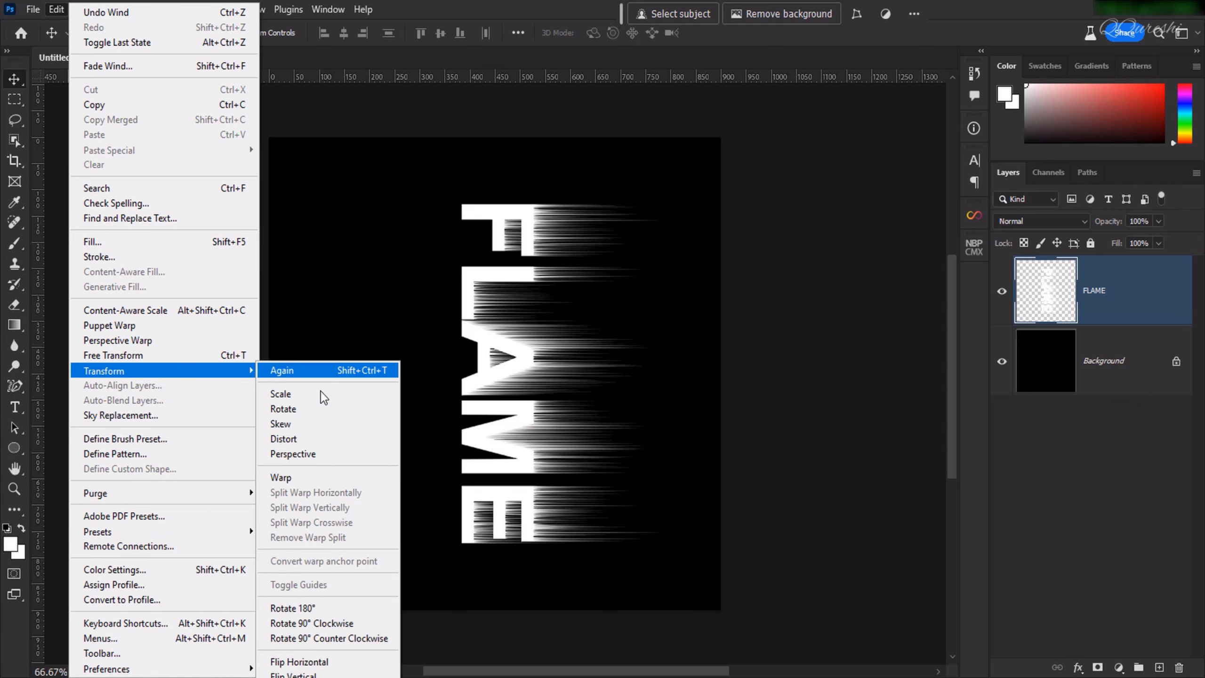
left_click(351, 636)
Select the whole canvas, align the FLAME layer to its horizontal and vertical centres, and deselect.
left_click(1118, 373)
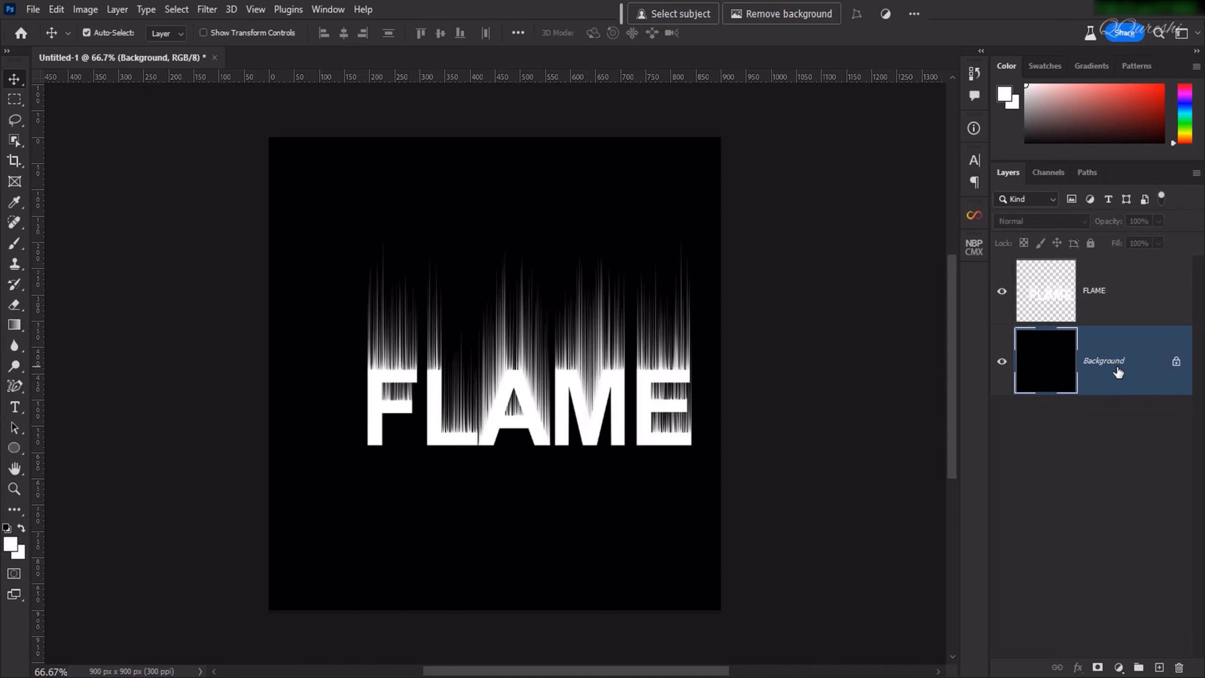
key("ctrl+a")
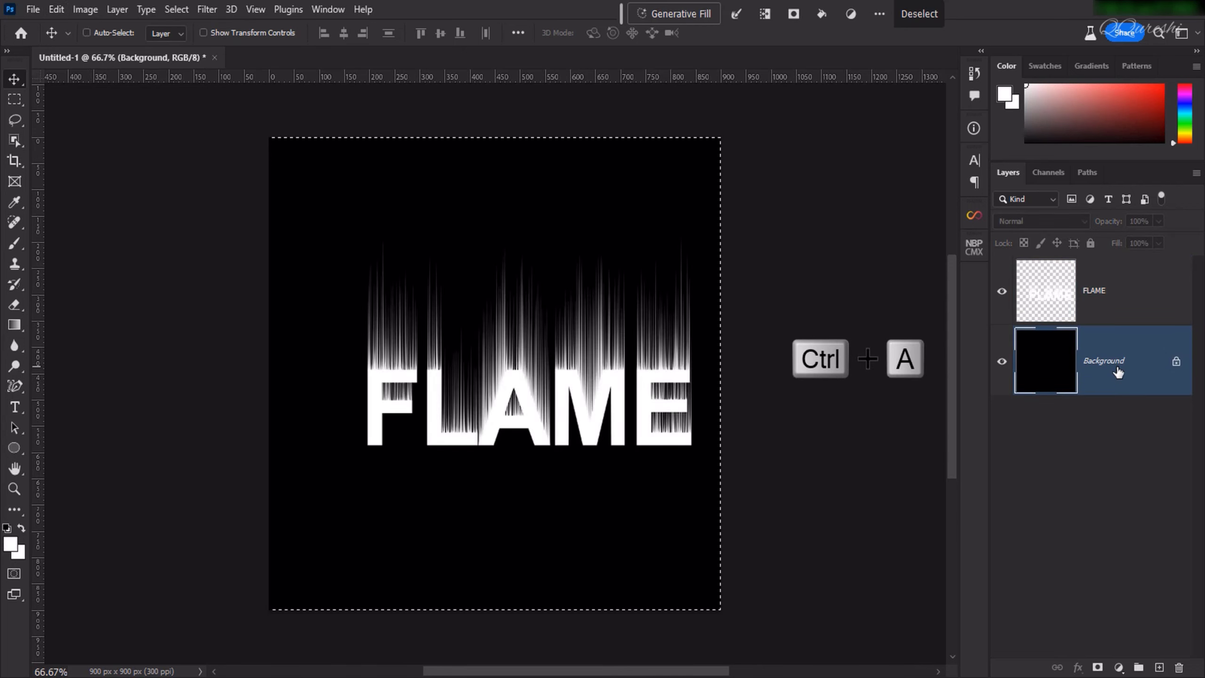
left_click(1109, 293)
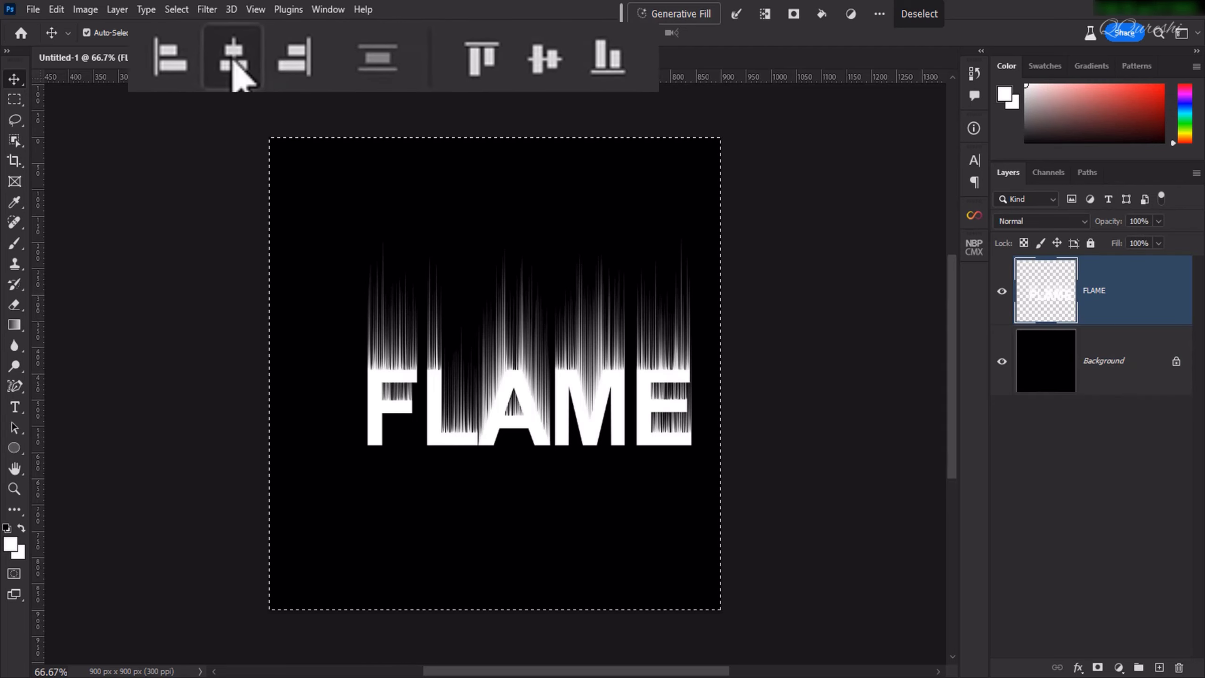
left_click(234, 64)
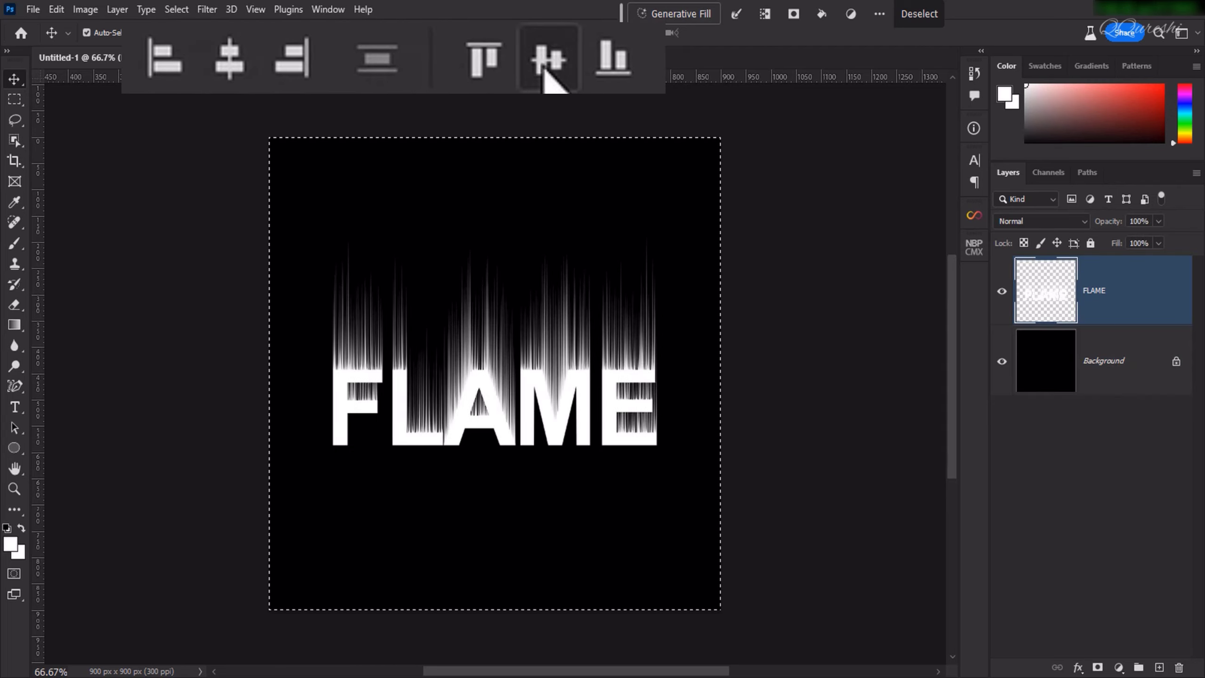
left_click(542, 72)
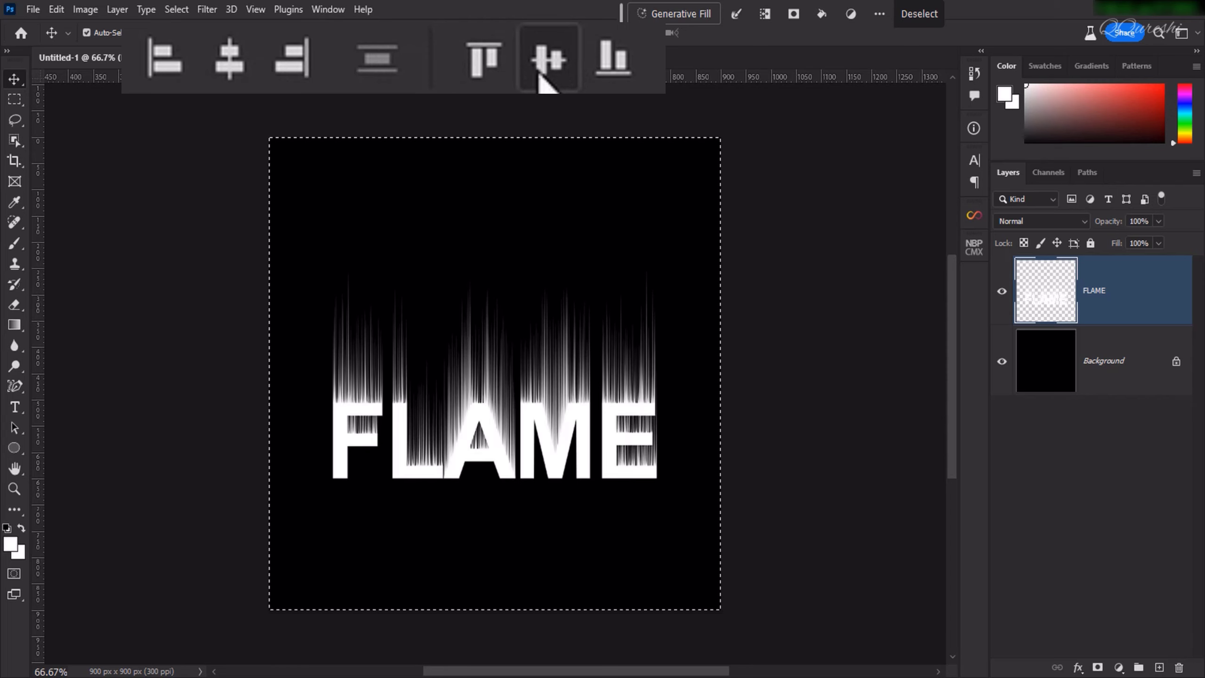
key("ctrl+d")
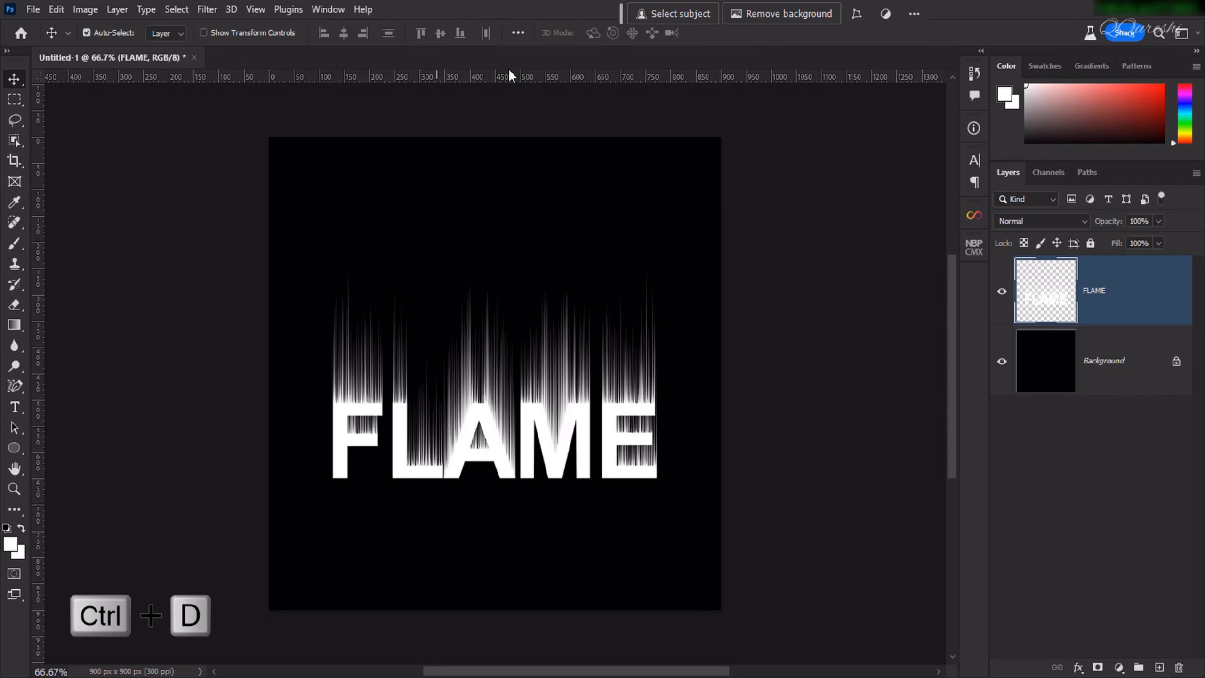
Apply the Ripple distortion filter to the FLAME layer with an amount of 125% and Medium size.
left_click(207, 9)
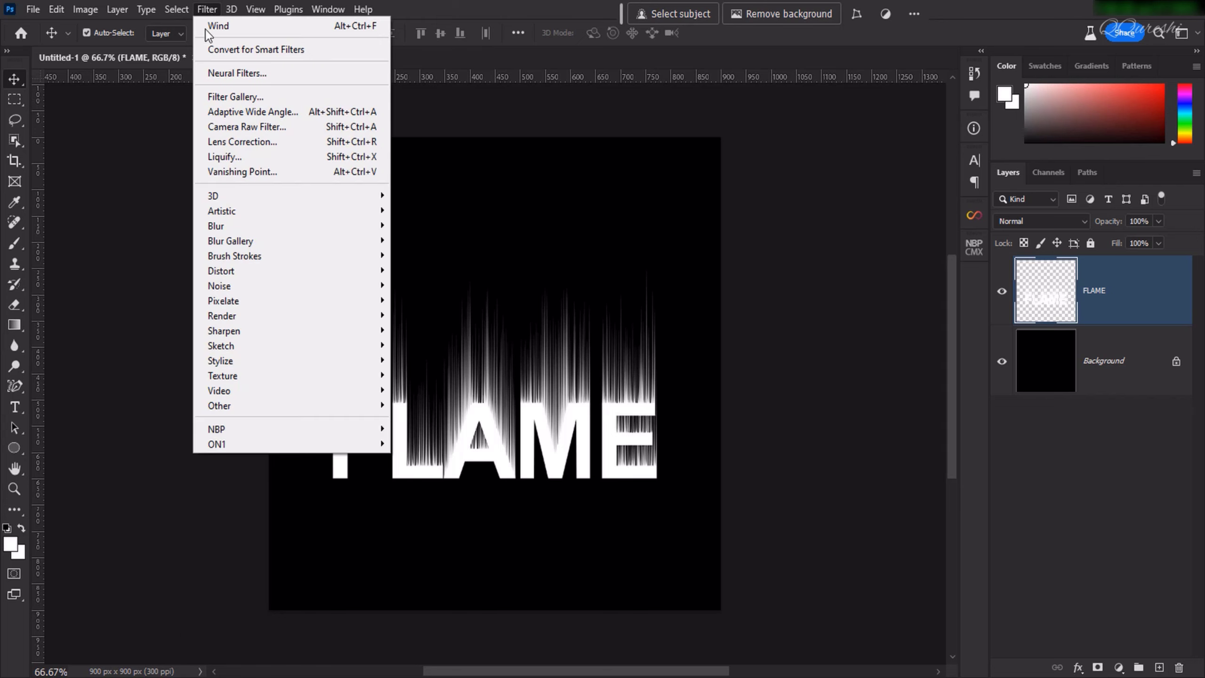
mouse_move(258, 297)
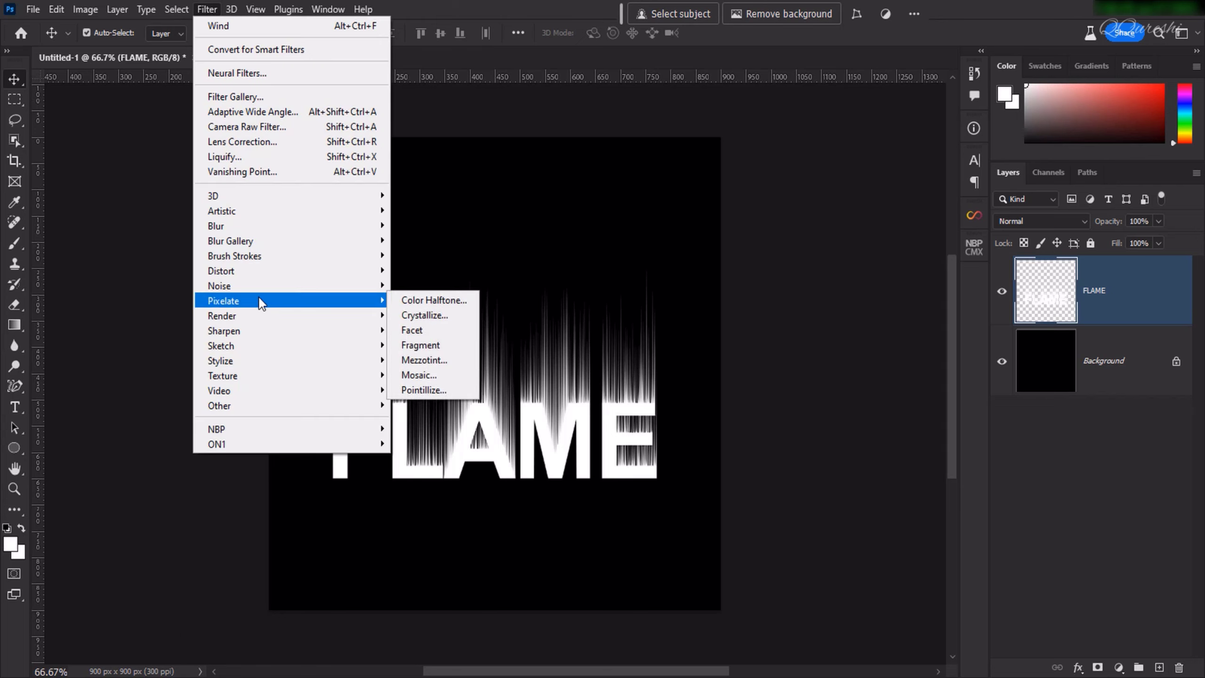
mouse_move(261, 272)
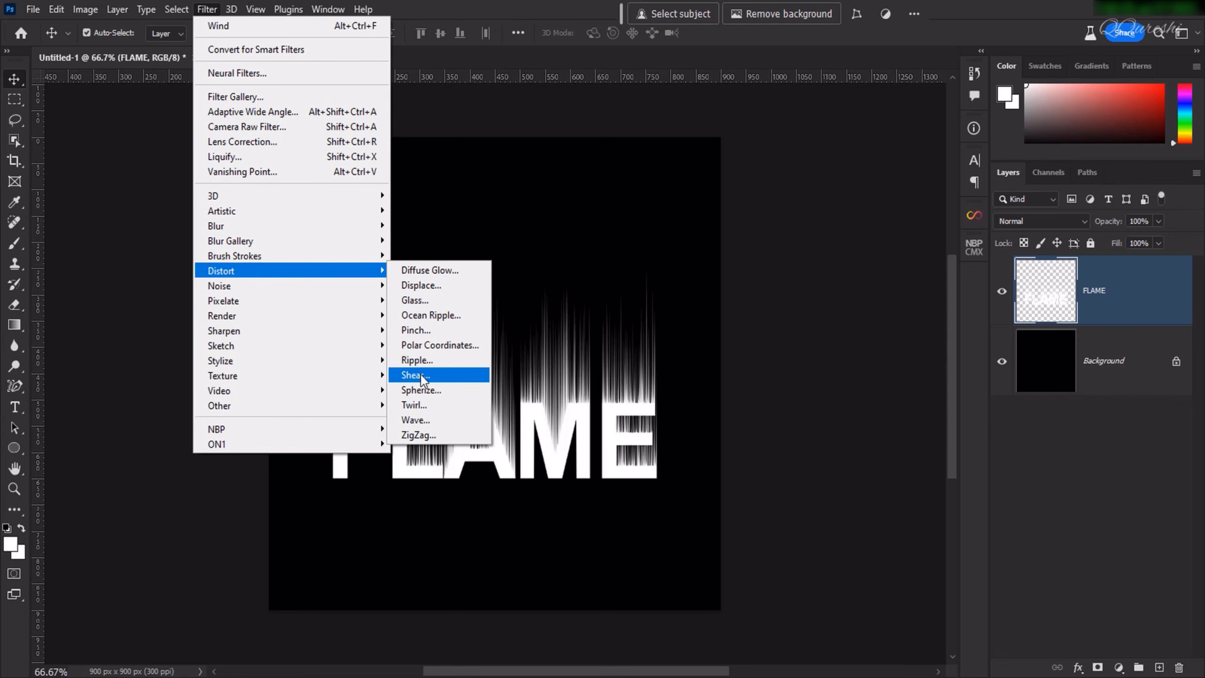
left_click(459, 359)
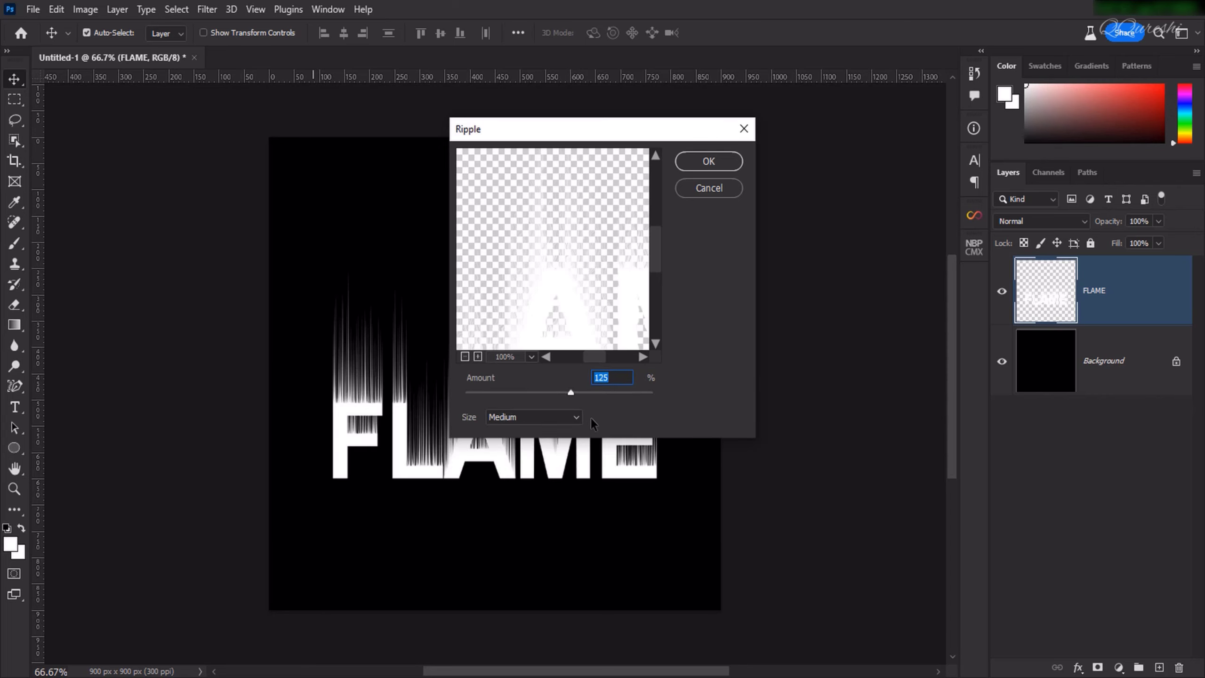
left_click(577, 418)
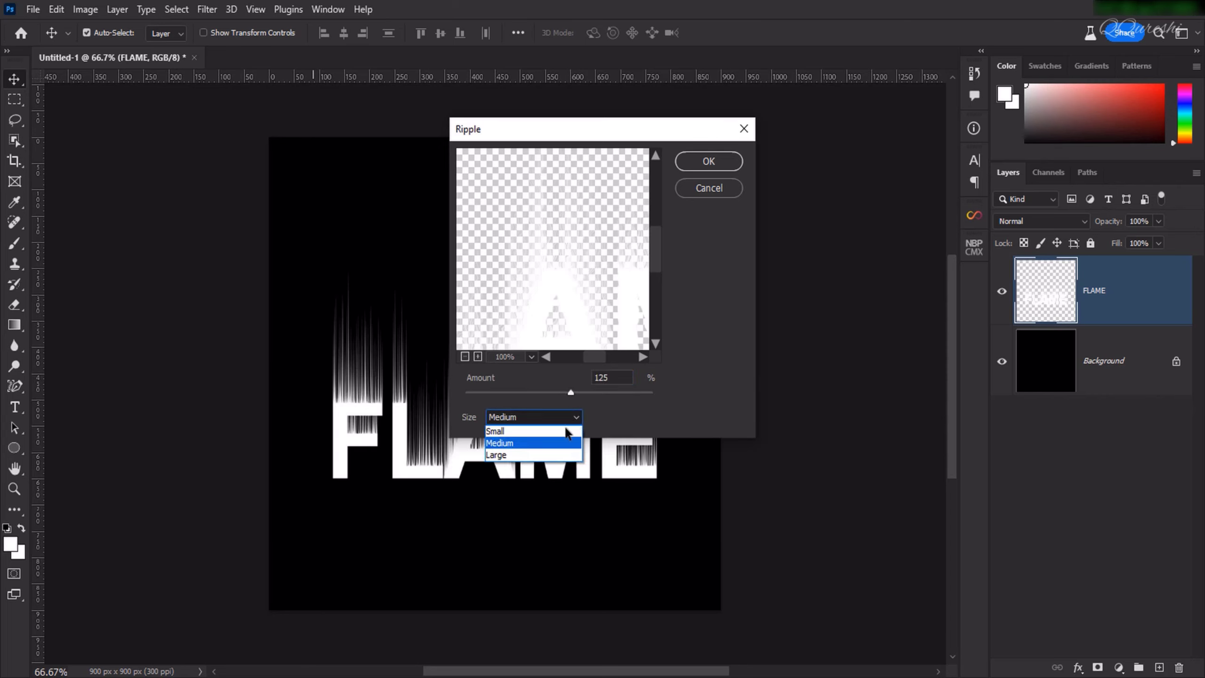
left_click(559, 444)
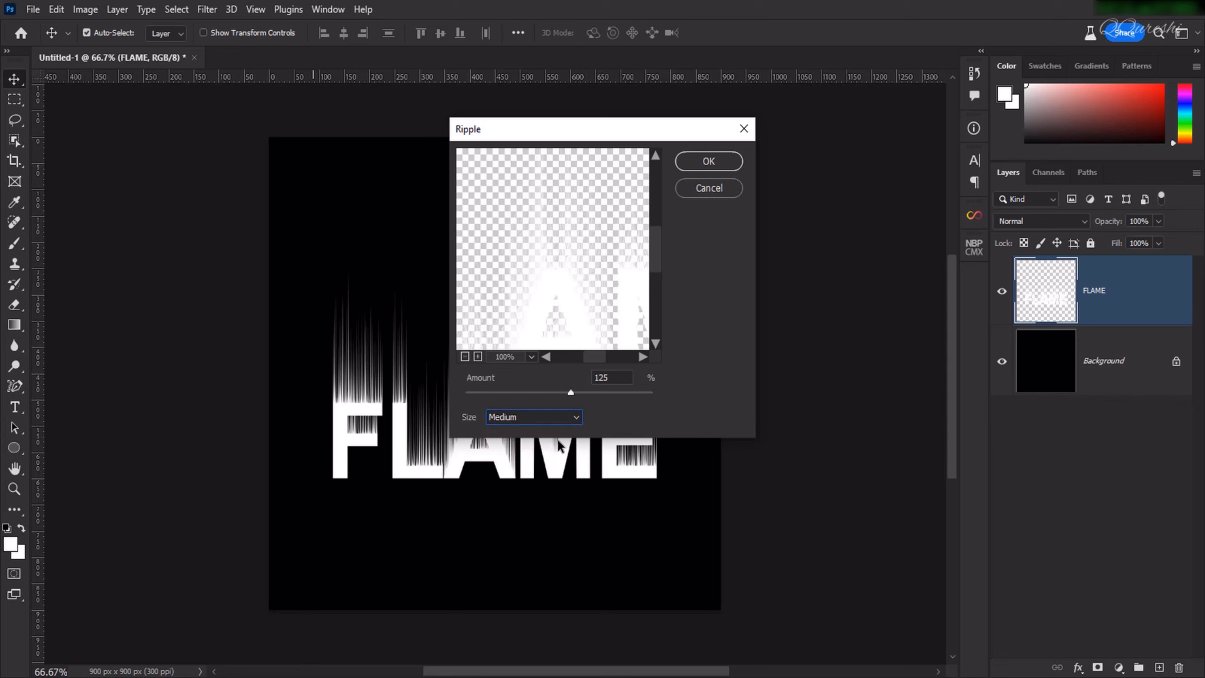
left_click(709, 161)
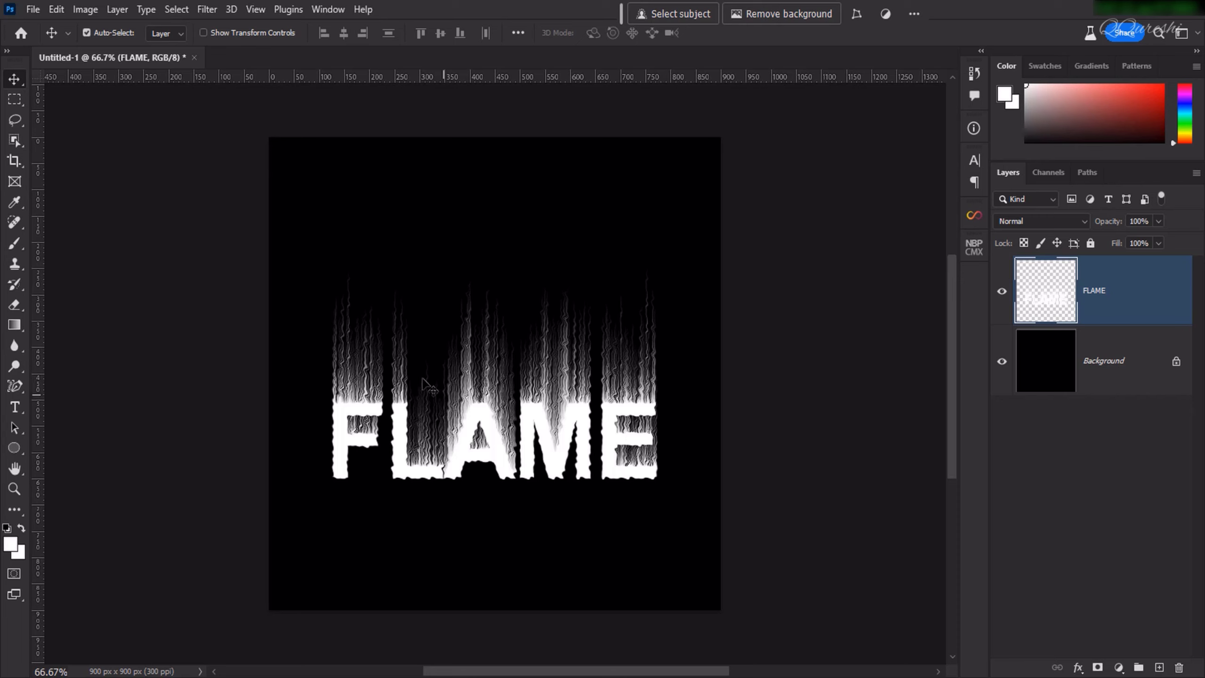
left_click(206, 10)
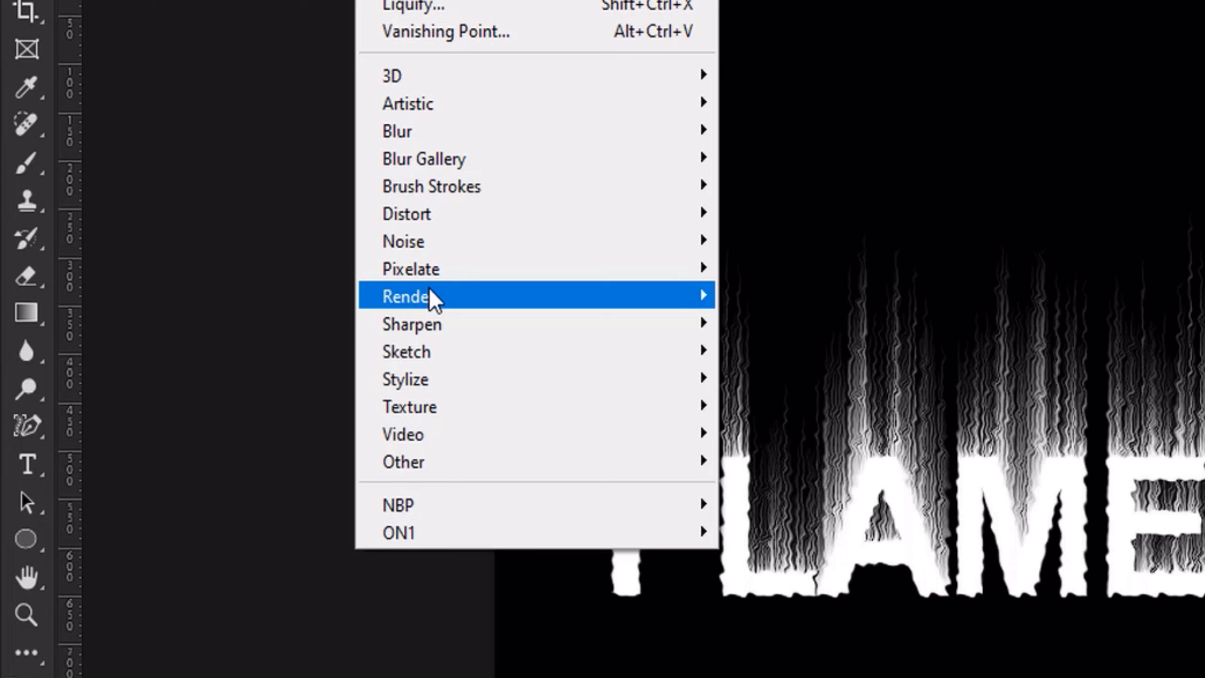
mouse_move(520, 296)
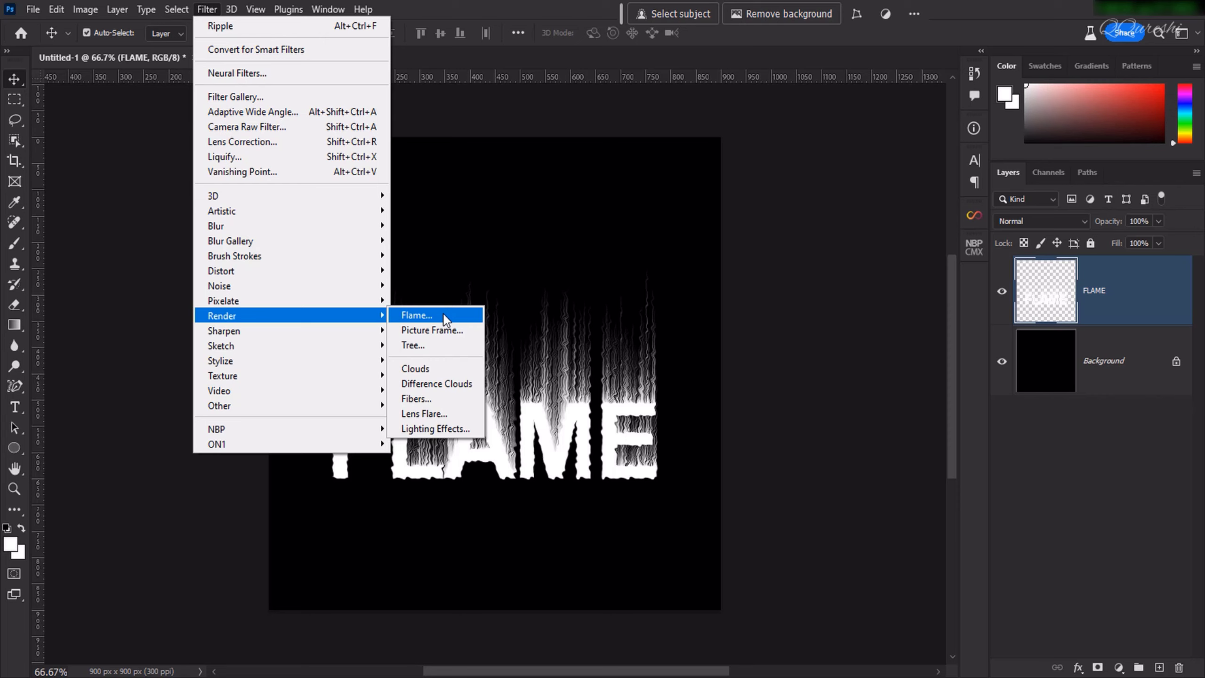
left_click(434, 113)
Convert the image to Grayscale mode, flattening the layers and discarding the colour information.
left_click(73, 10)
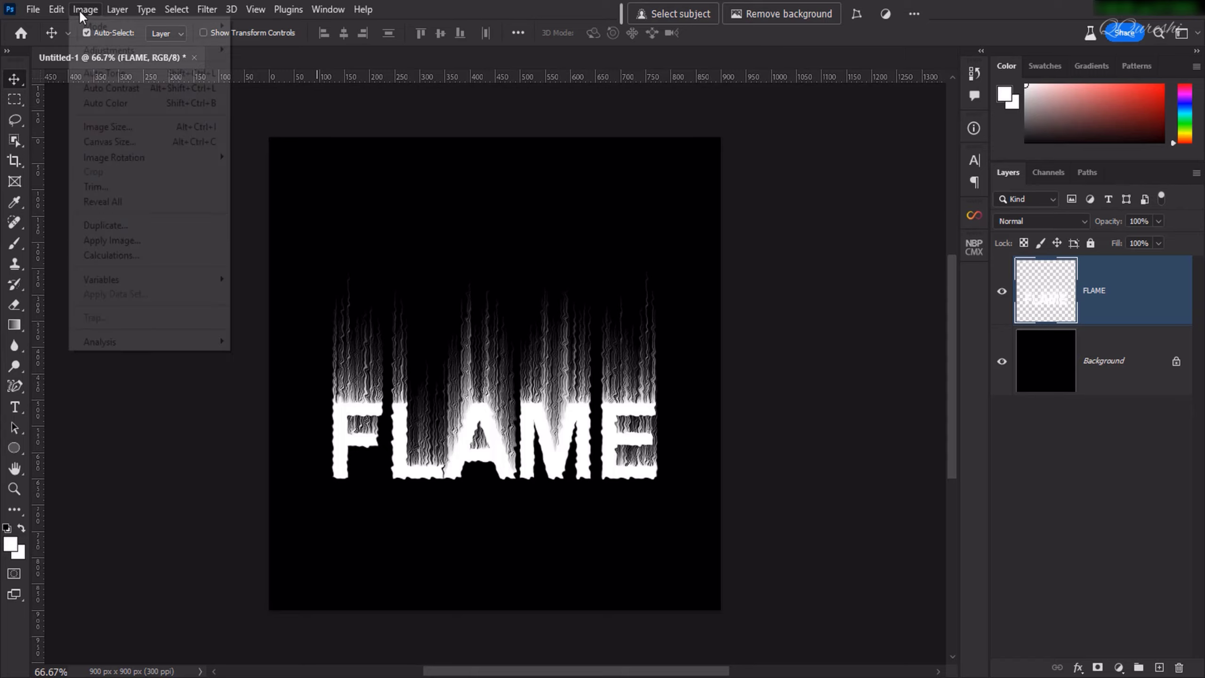
mouse_move(79, 27)
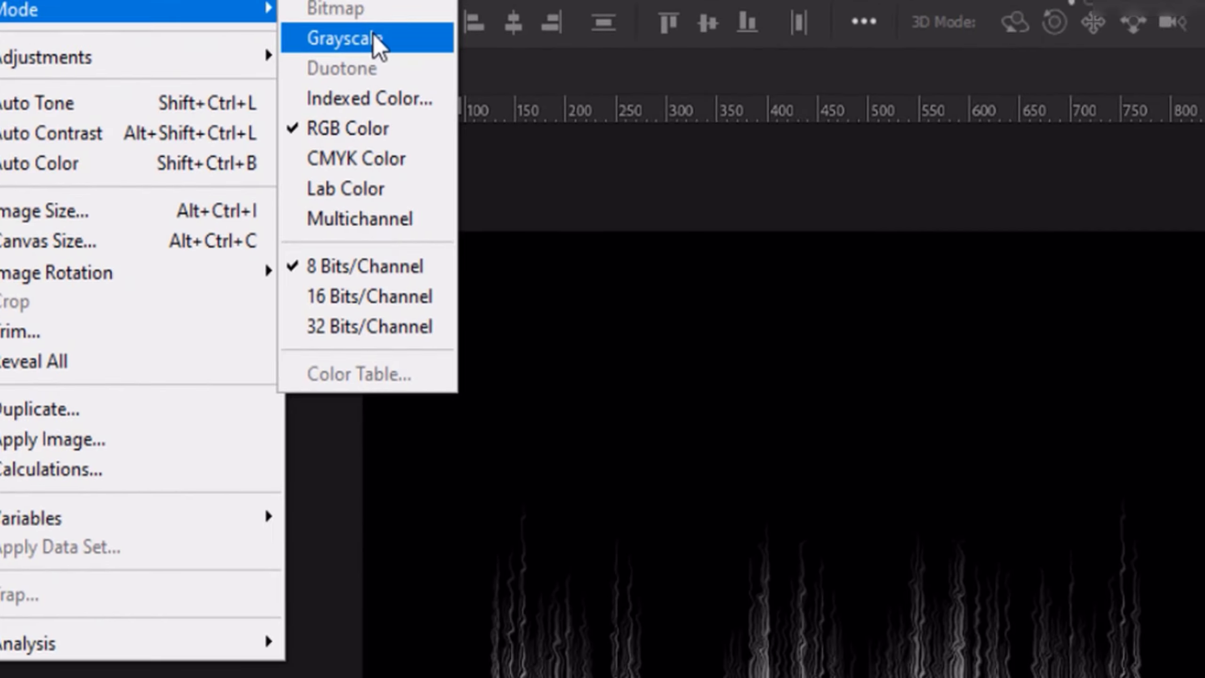
left_click(646, 95)
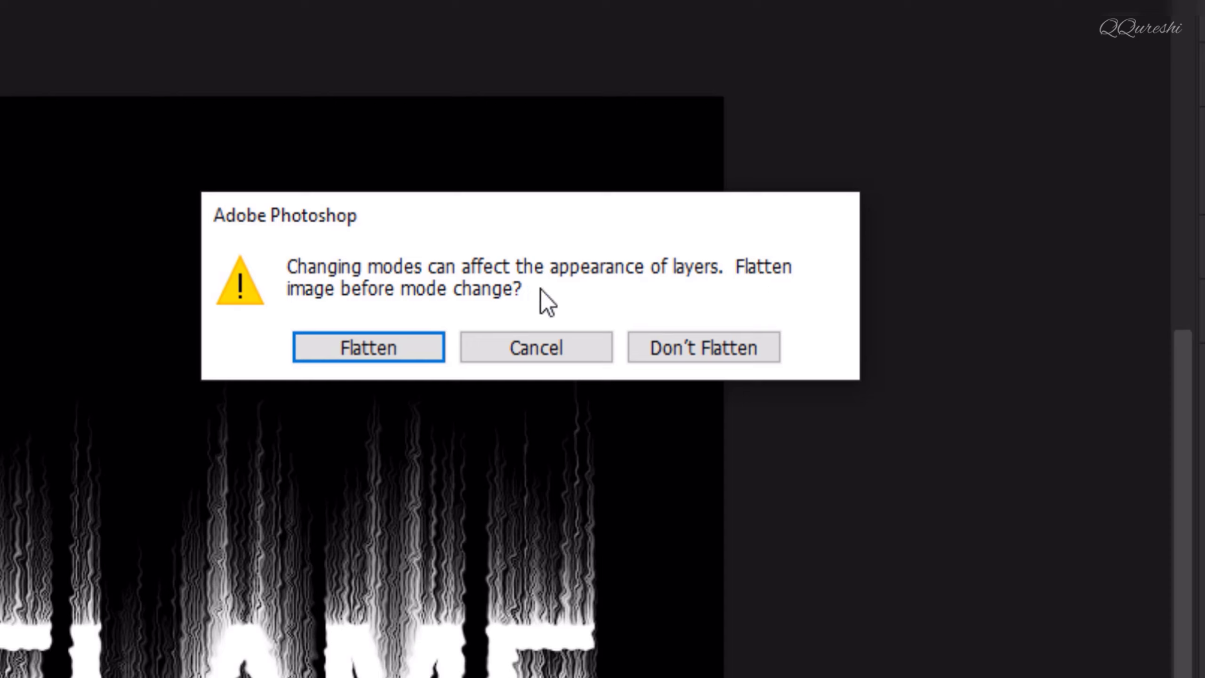
left_click(375, 353)
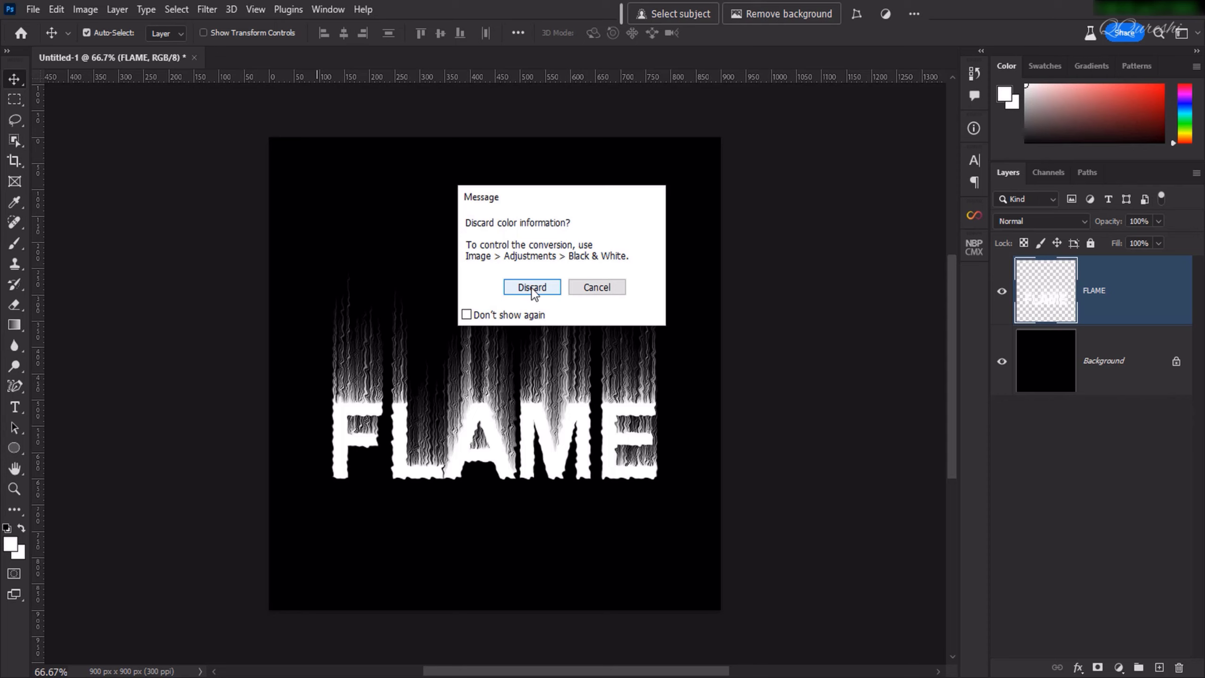
left_click(532, 288)
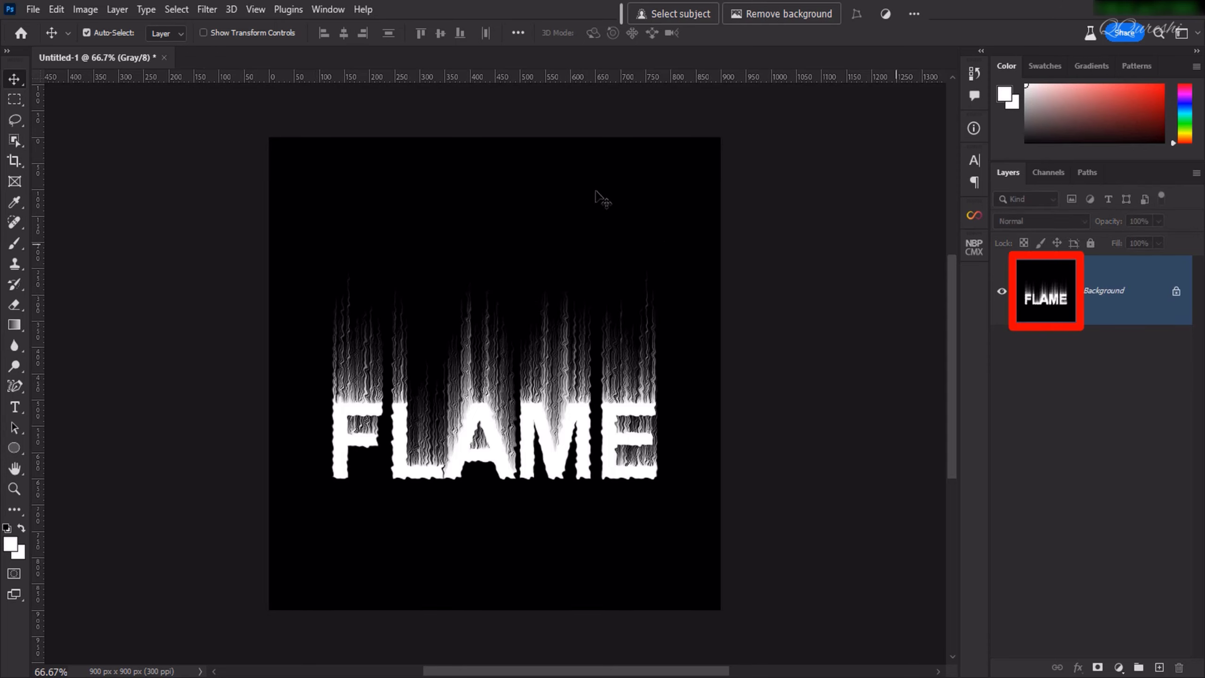
Convert the flattened grayscale image to Indexed Color mode.
left_click(83, 10)
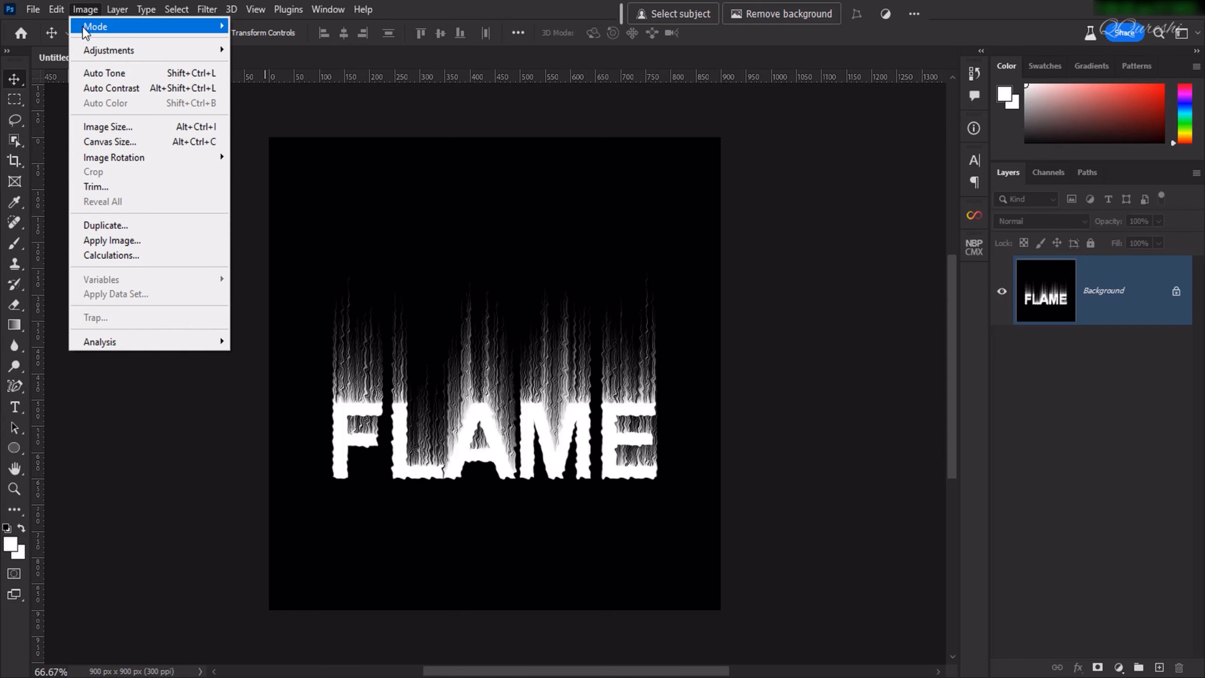
mouse_move(207, 30)
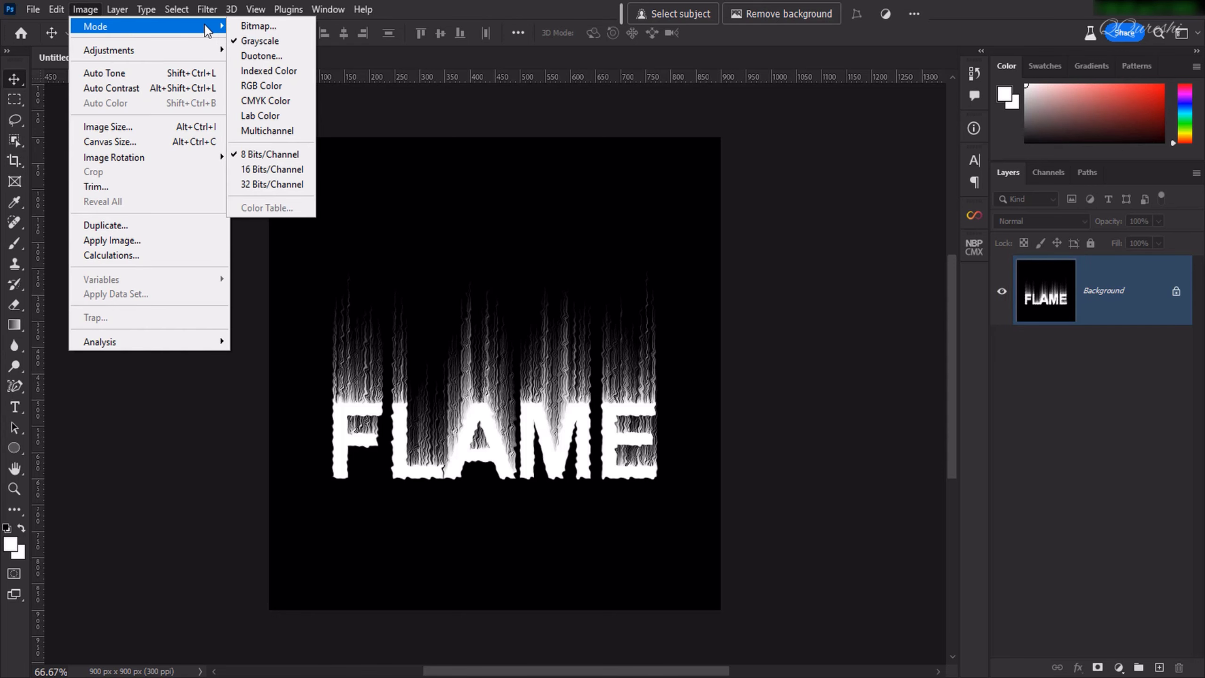
left_click(268, 71)
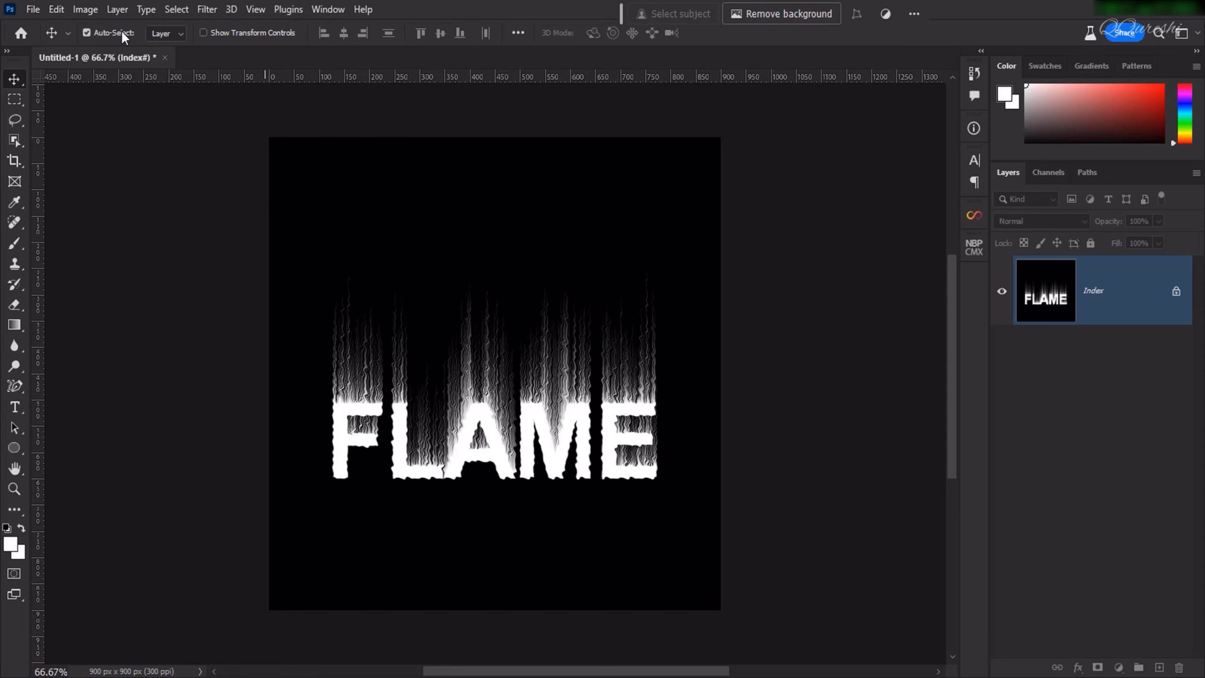
Set the image's color table to Black Body and compare the flame colours with the preview off and on.
left_click(85, 9)
mouse_move(91, 30)
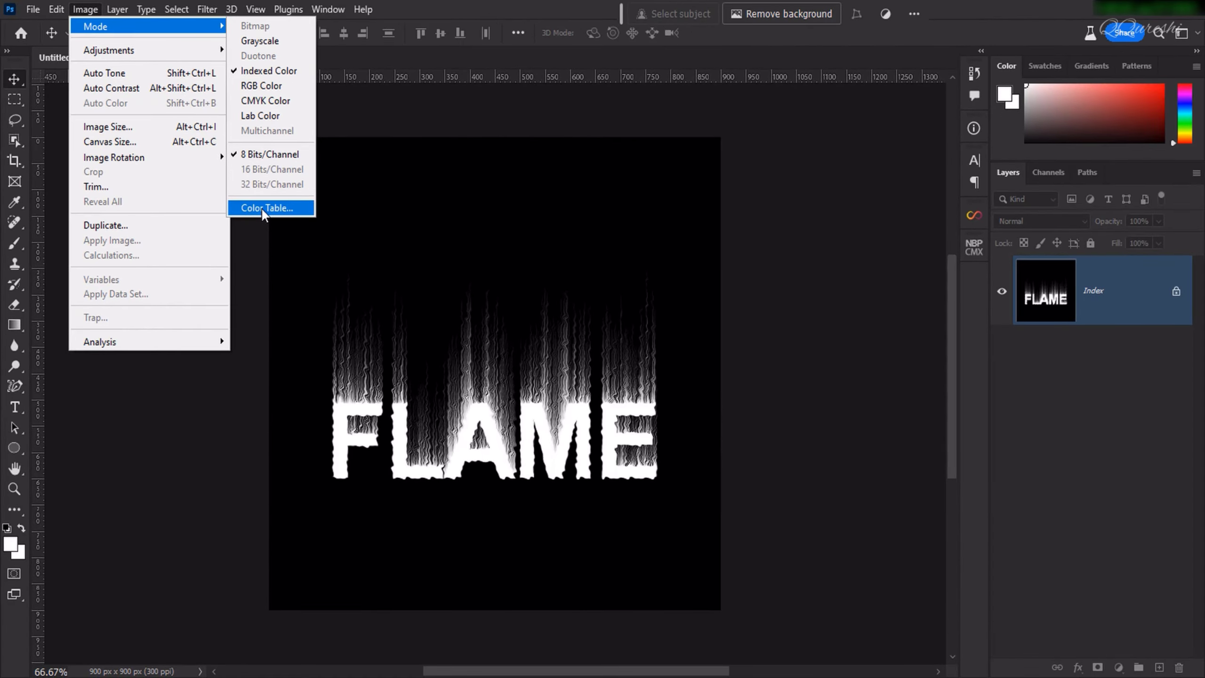
left_click(410, 325)
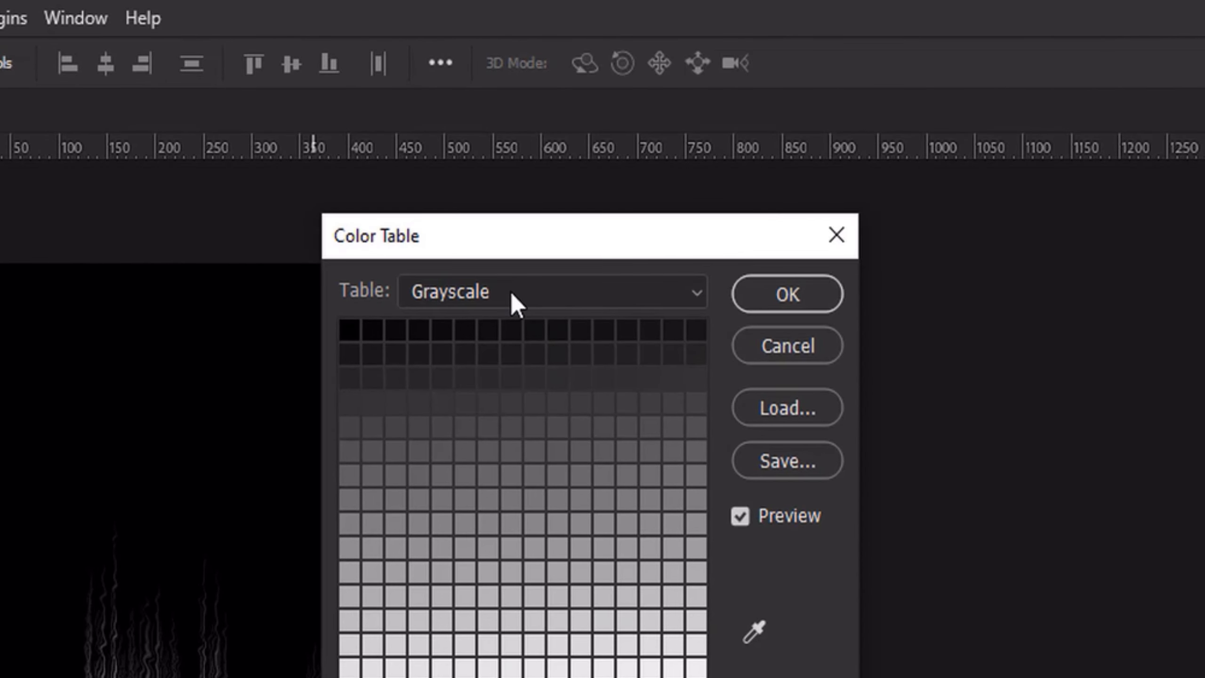
left_click(511, 293)
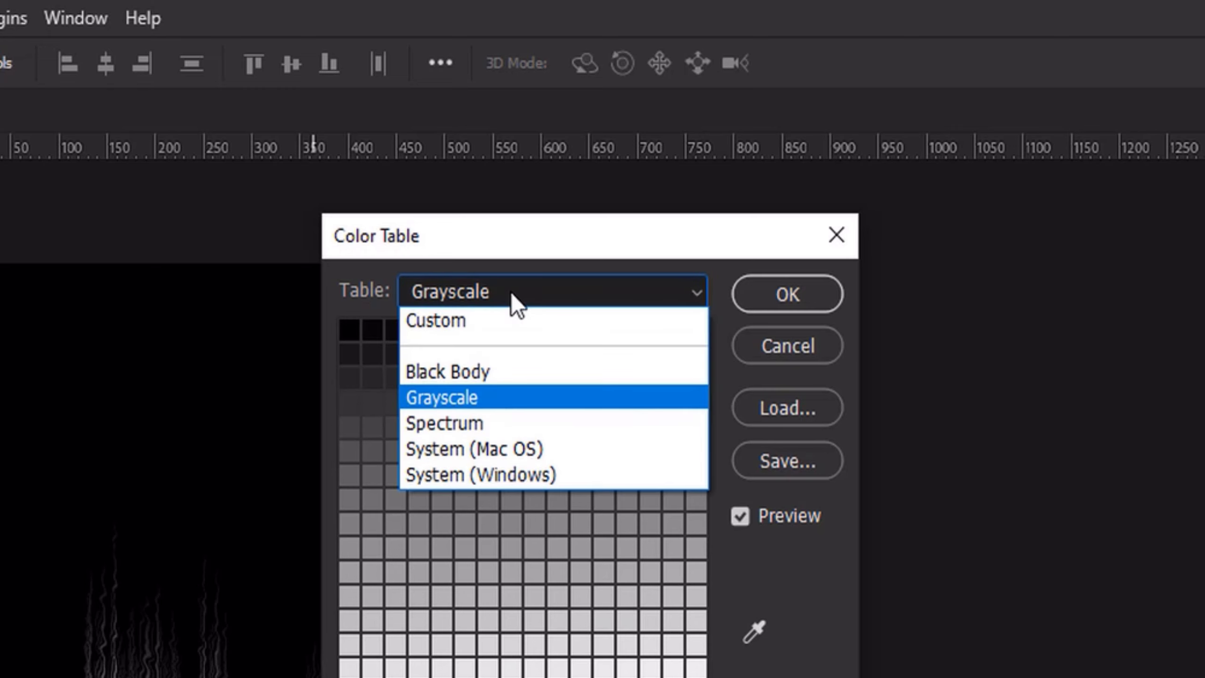
left_click(492, 373)
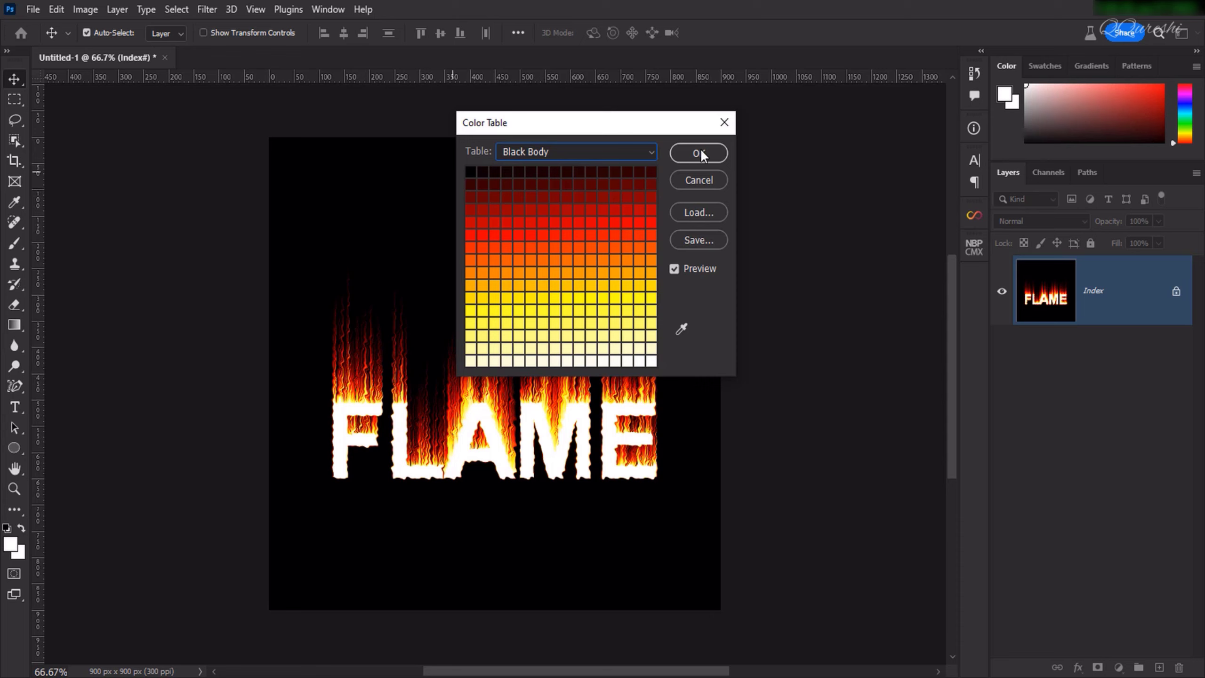
left_click(674, 268)
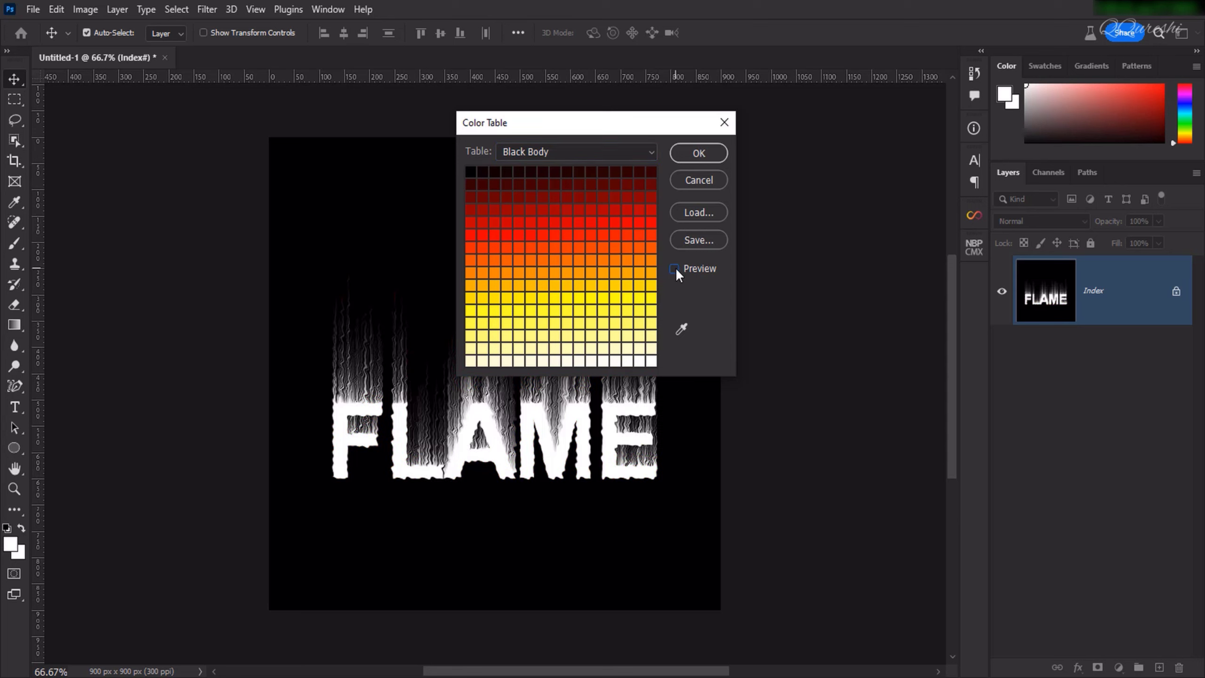
left_click(674, 269)
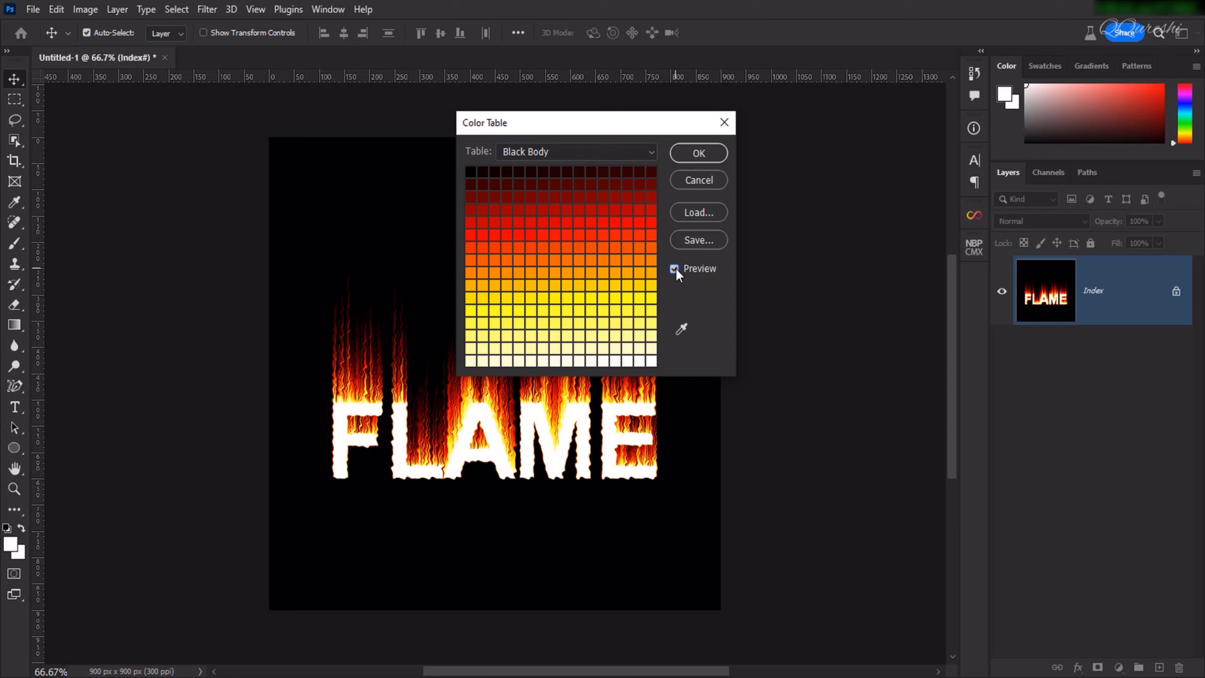
Sample the black background with the Color Table's Eyedropper to make it transparent, and apply the color table.
left_click(681, 329)
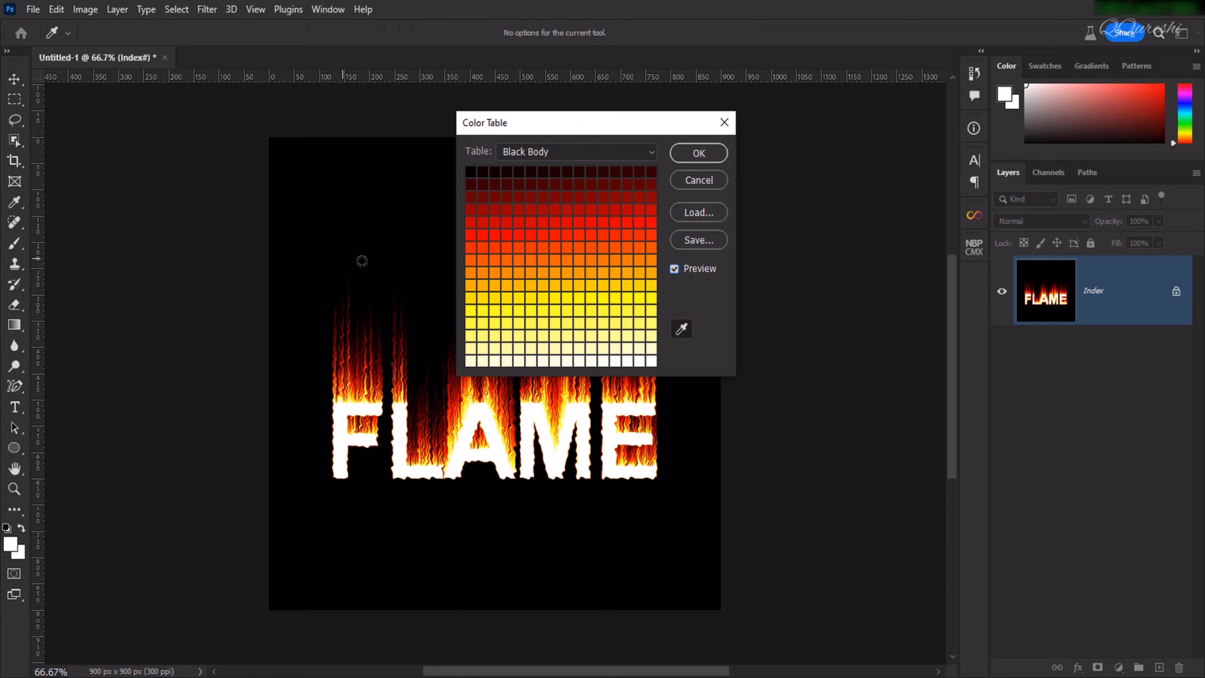
left_click(366, 513)
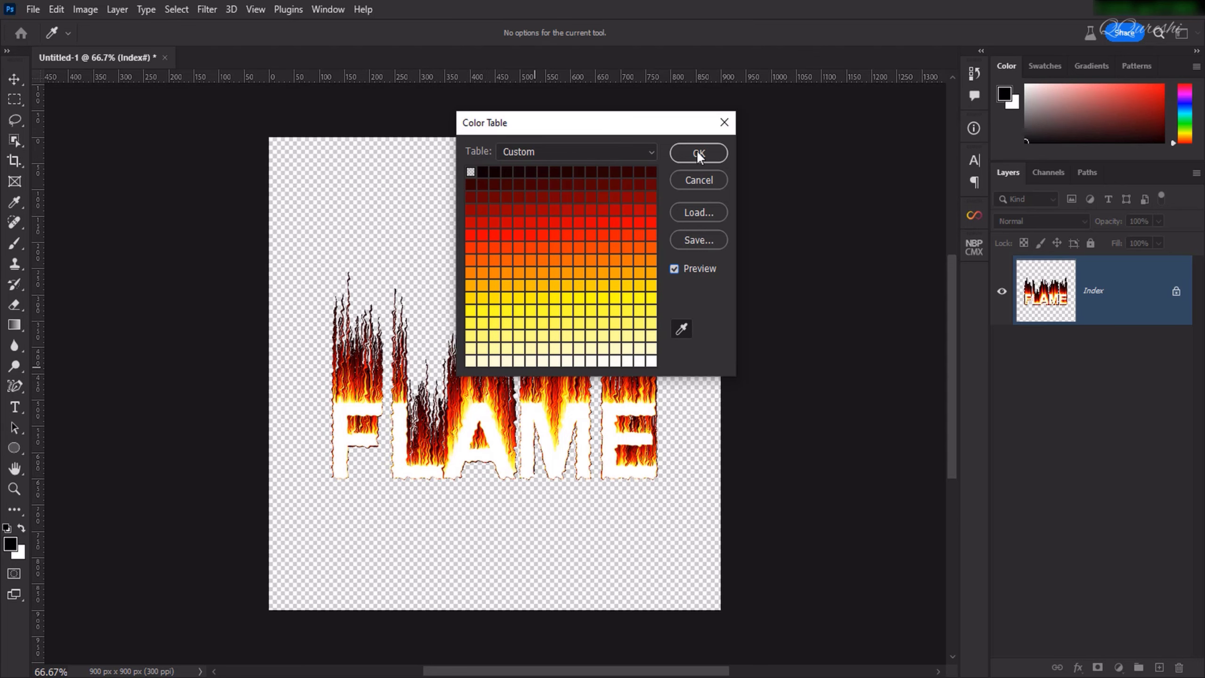
left_click(698, 153)
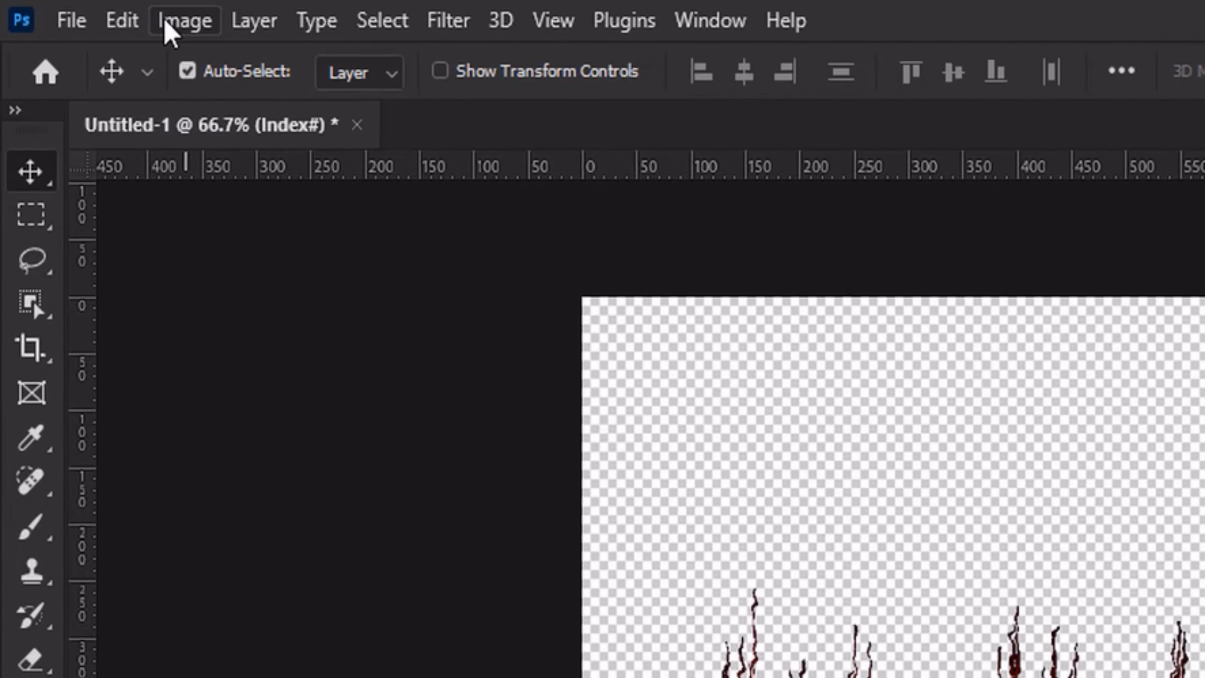
Convert the image to RGB Color mode and move the flame text slightly upward on the canvas.
left_click(105, 13)
mouse_move(104, 38)
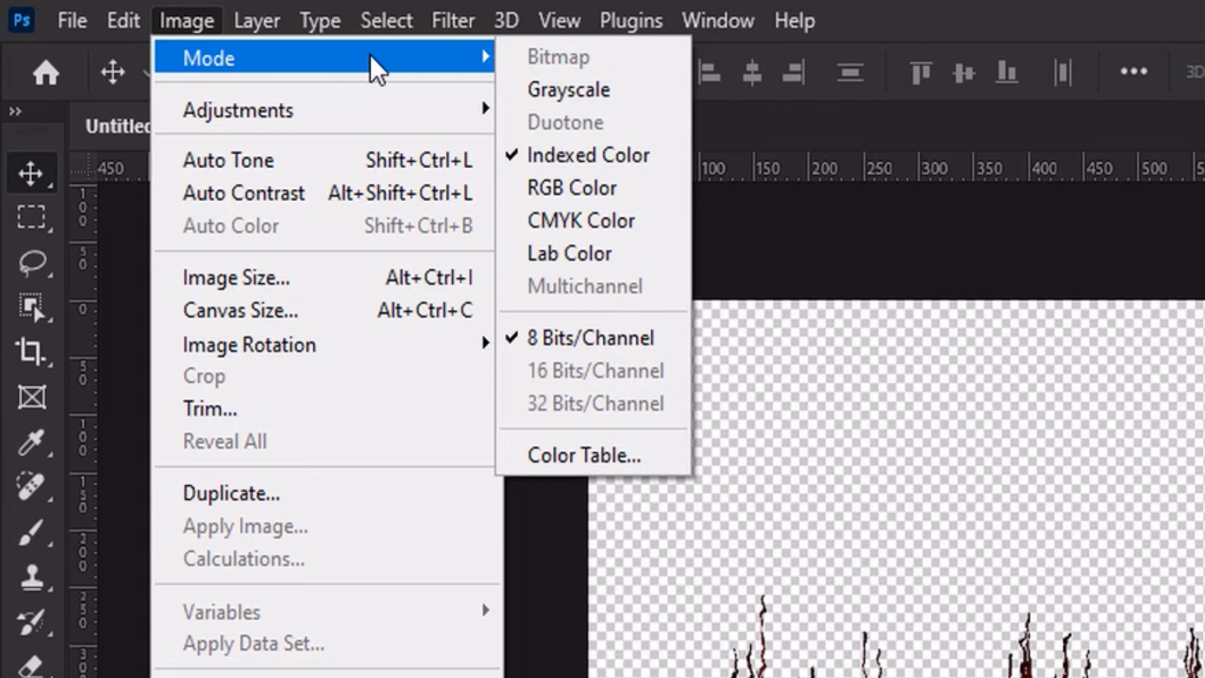
left_click(575, 193)
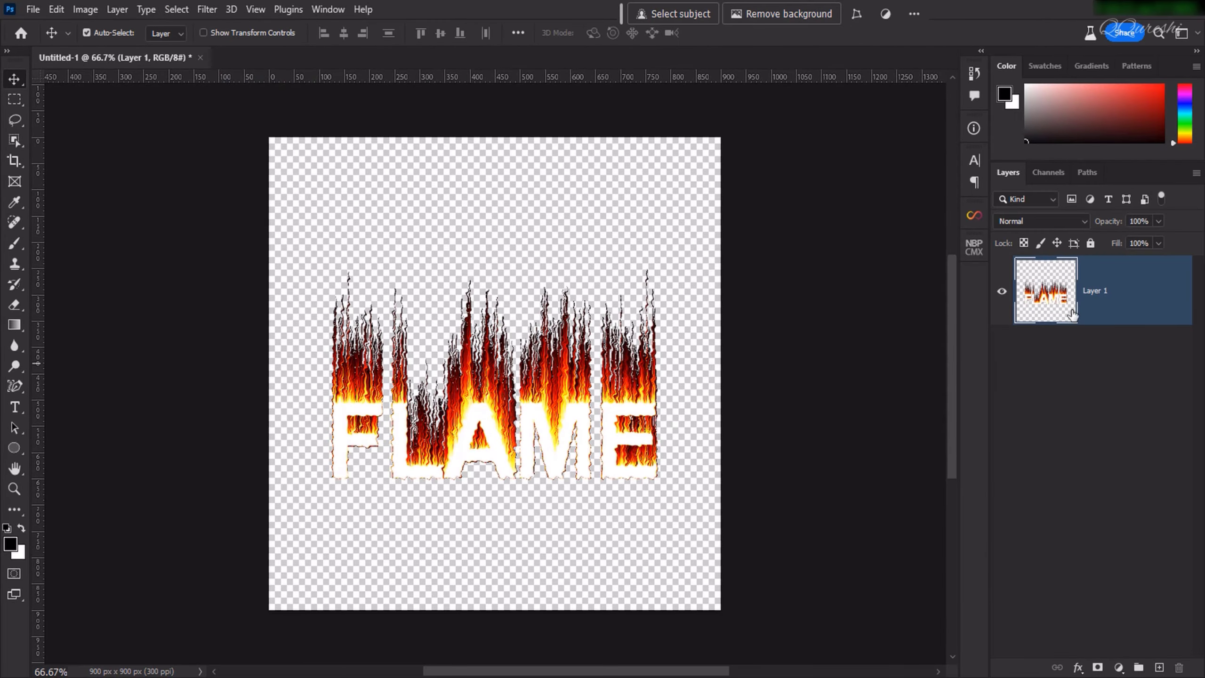
left_click_drag(536, 421, 536, 387)
Add a Solid Color fill layer in dark blue #010022 and place it beneath the flame text layer.
left_click(1117, 668)
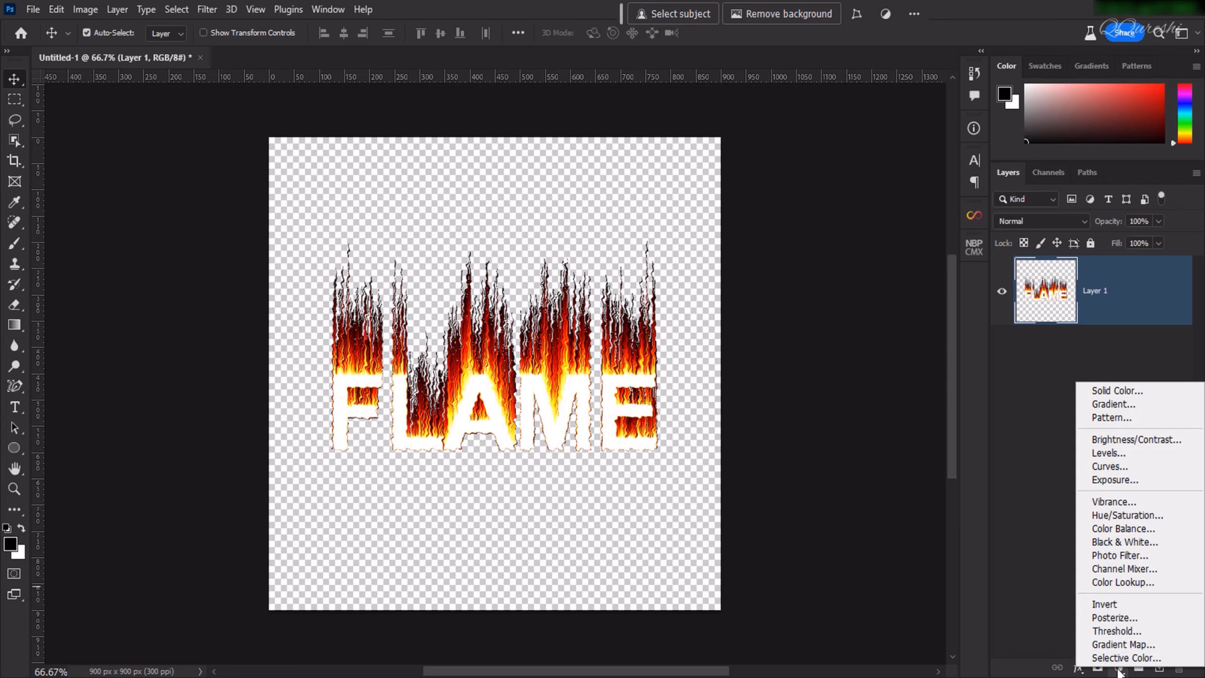
left_click(1113, 389)
left_click_drag(906, 336, 962, 383)
left_click(974, 276)
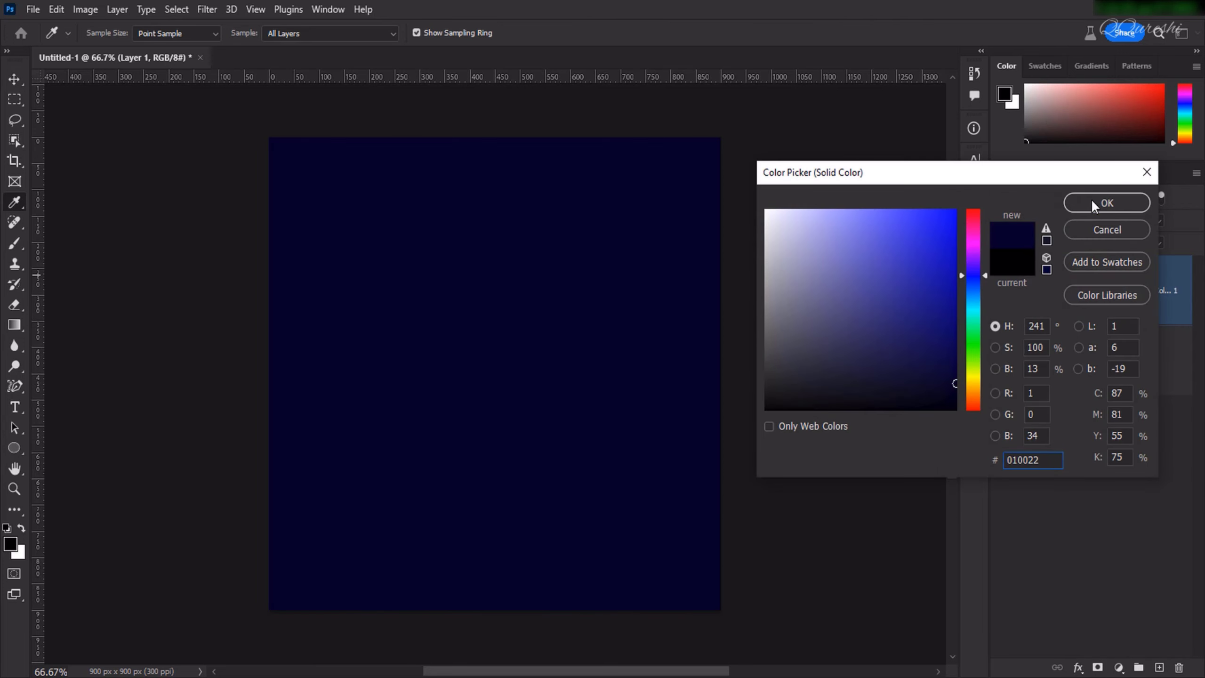
left_click(1103, 203)
left_click_drag(1048, 296, 1045, 414)
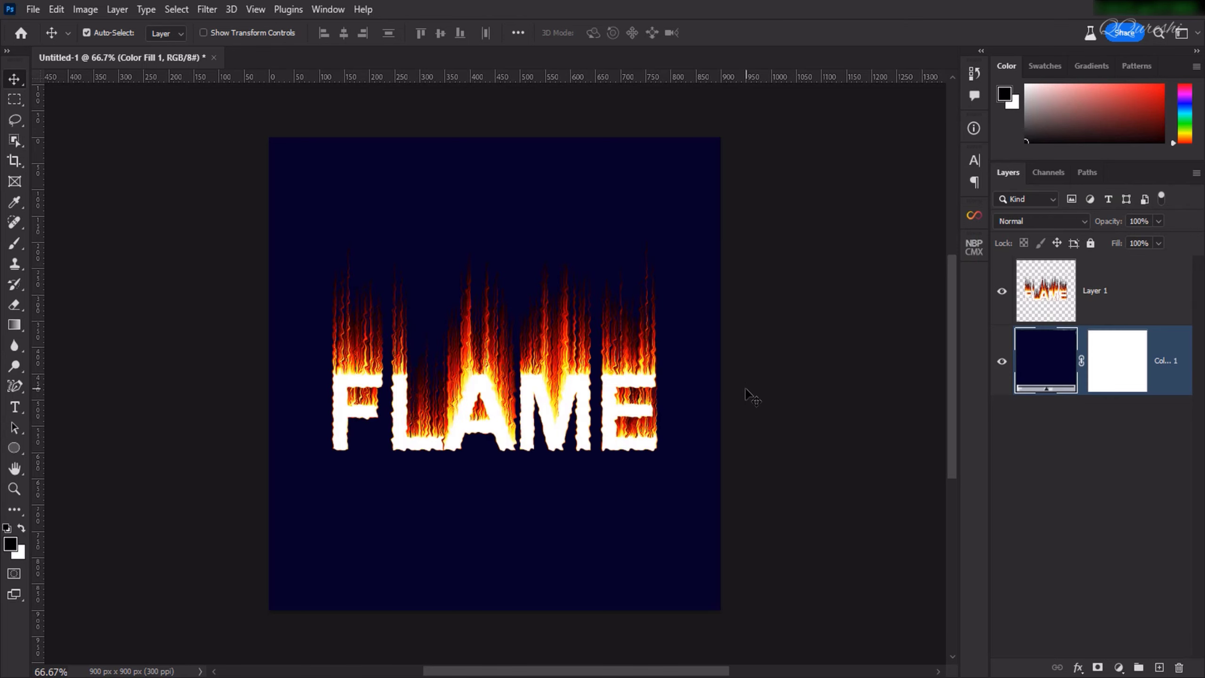
Shift the solid fill's hue to a dark navy blue and move the flame text slightly higher.
double_click(1037, 361)
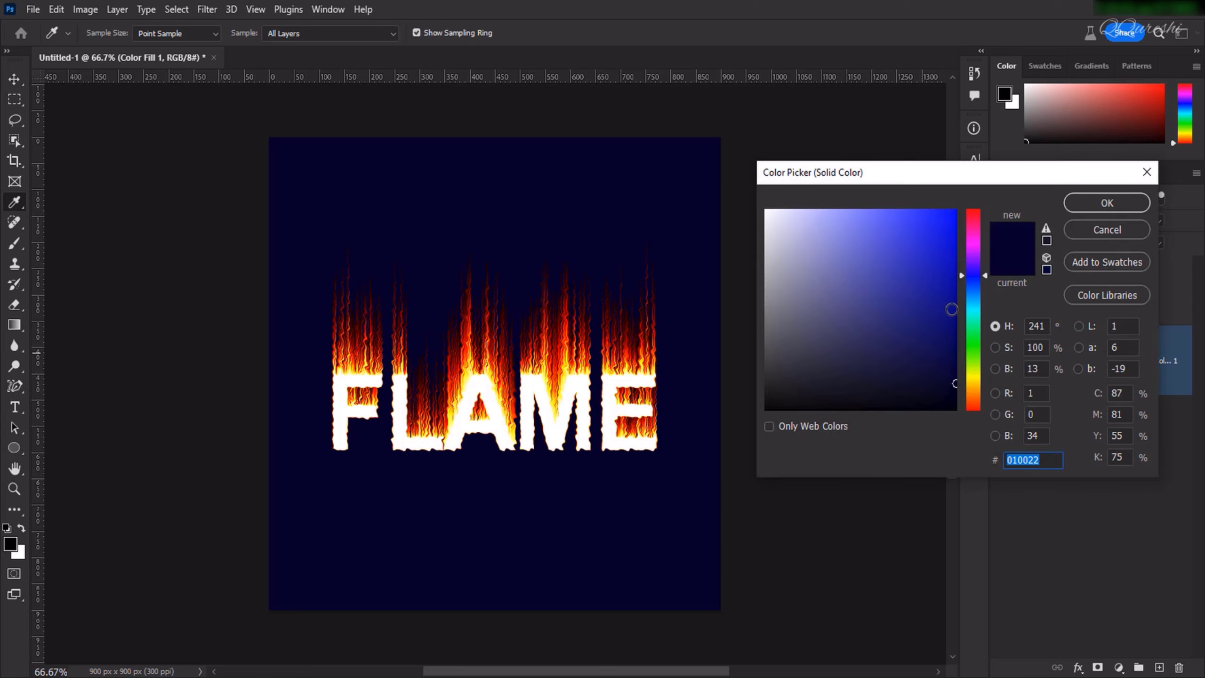
left_click(974, 279)
mouse_move(973, 280)
left_mouse_down()
mouse_move(969, 297)
mouse_move(970, 269)
mouse_move(974, 279)
left_mouse_up()
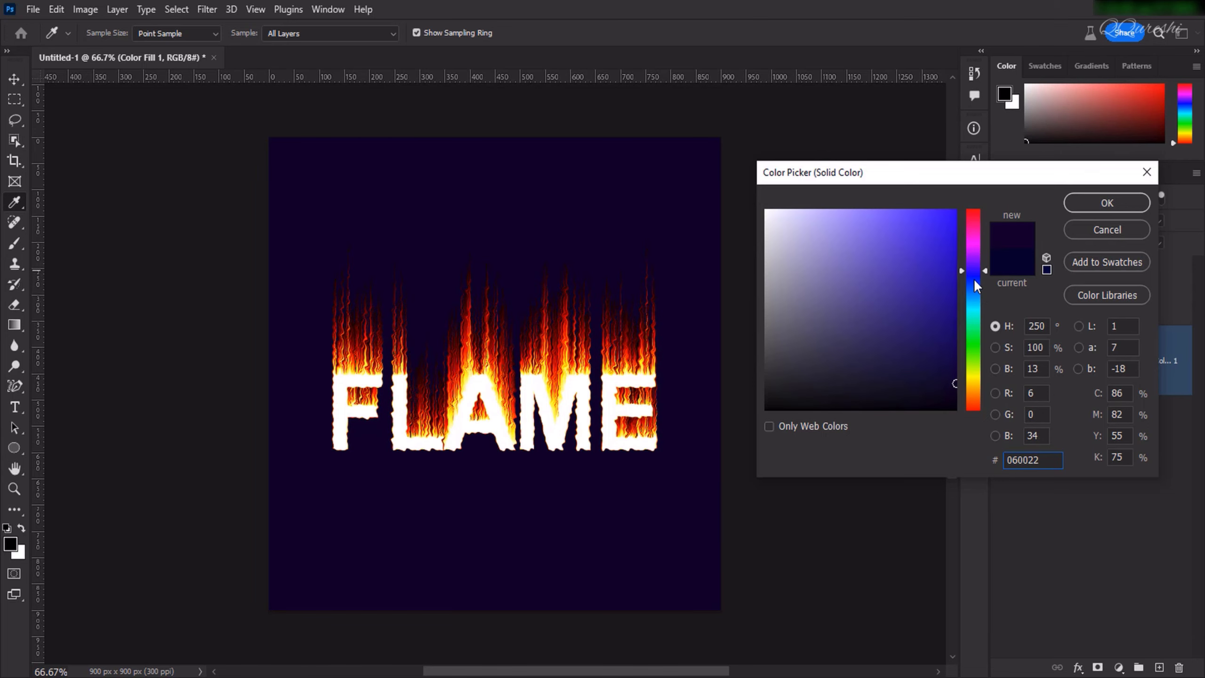
left_click(1080, 202)
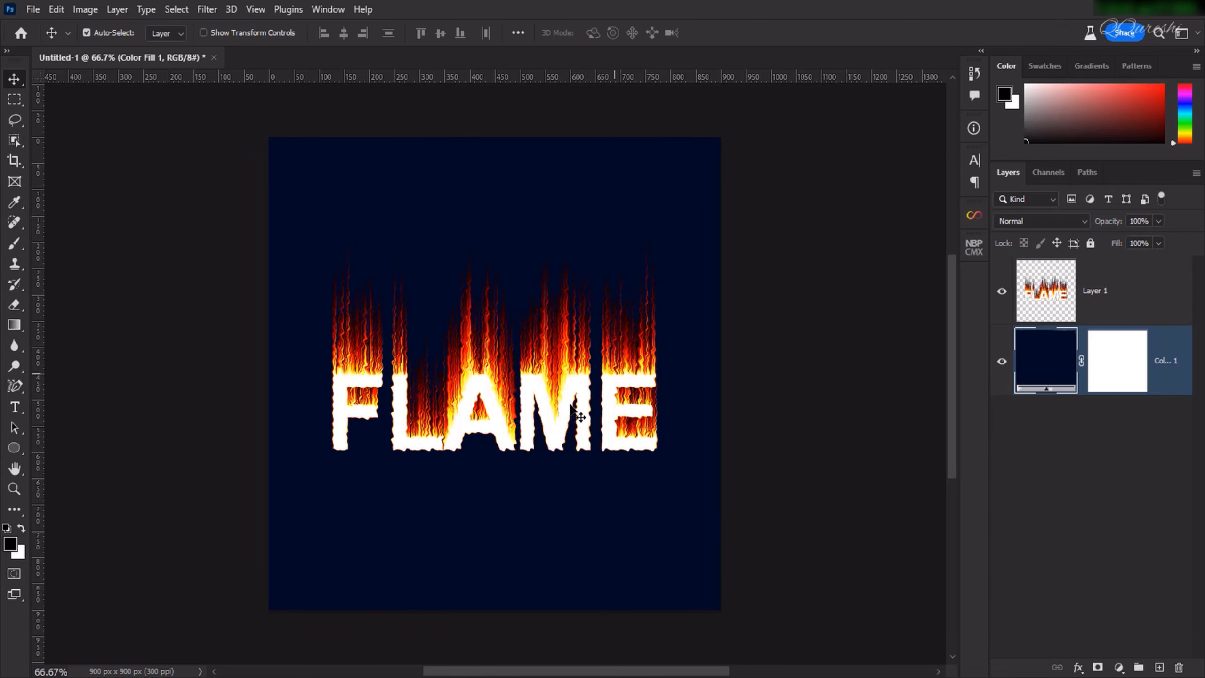
mouse_move(567, 416)
left_mouse_down()
mouse_move(566, 398)
mouse_move(559, 409)
left_mouse_up()
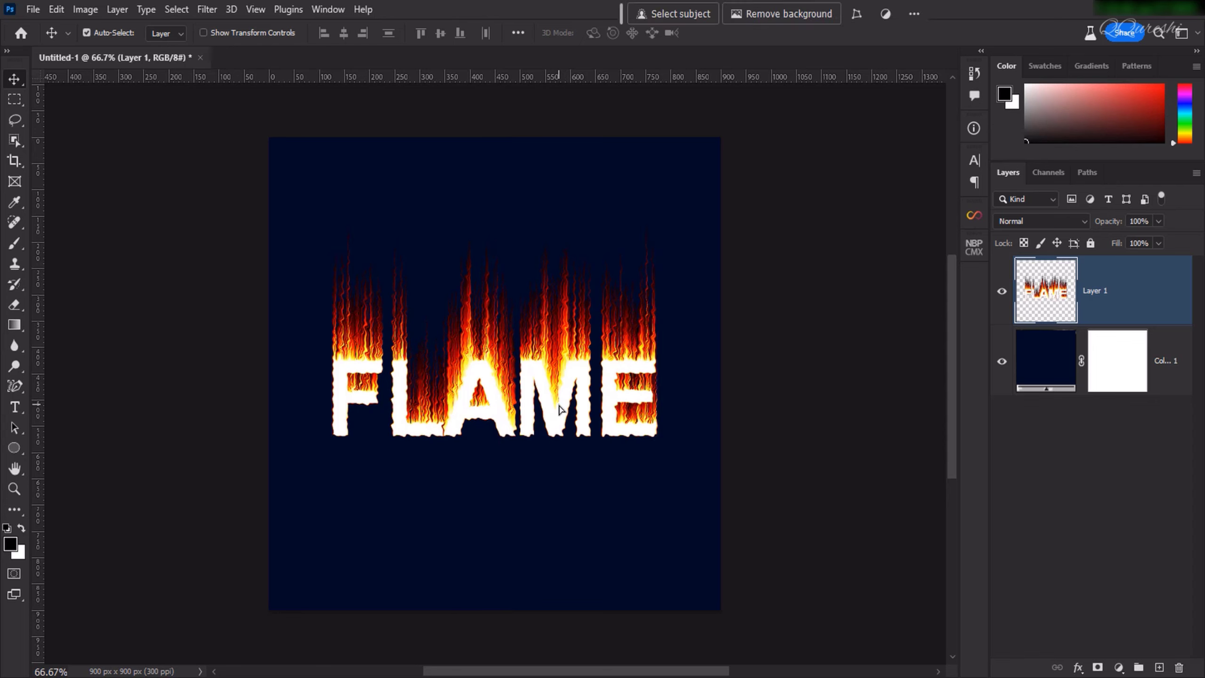